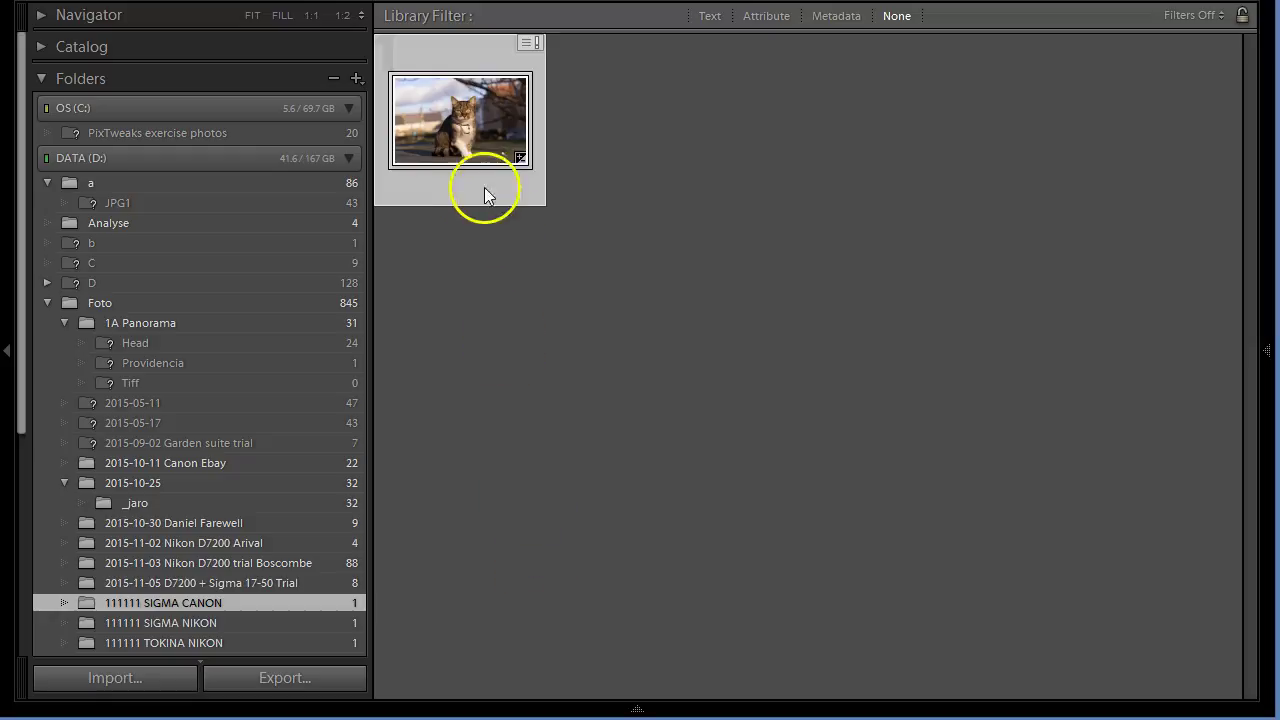
Open the cat photo in Develop and view it at 1:1 zoom.
key("d")
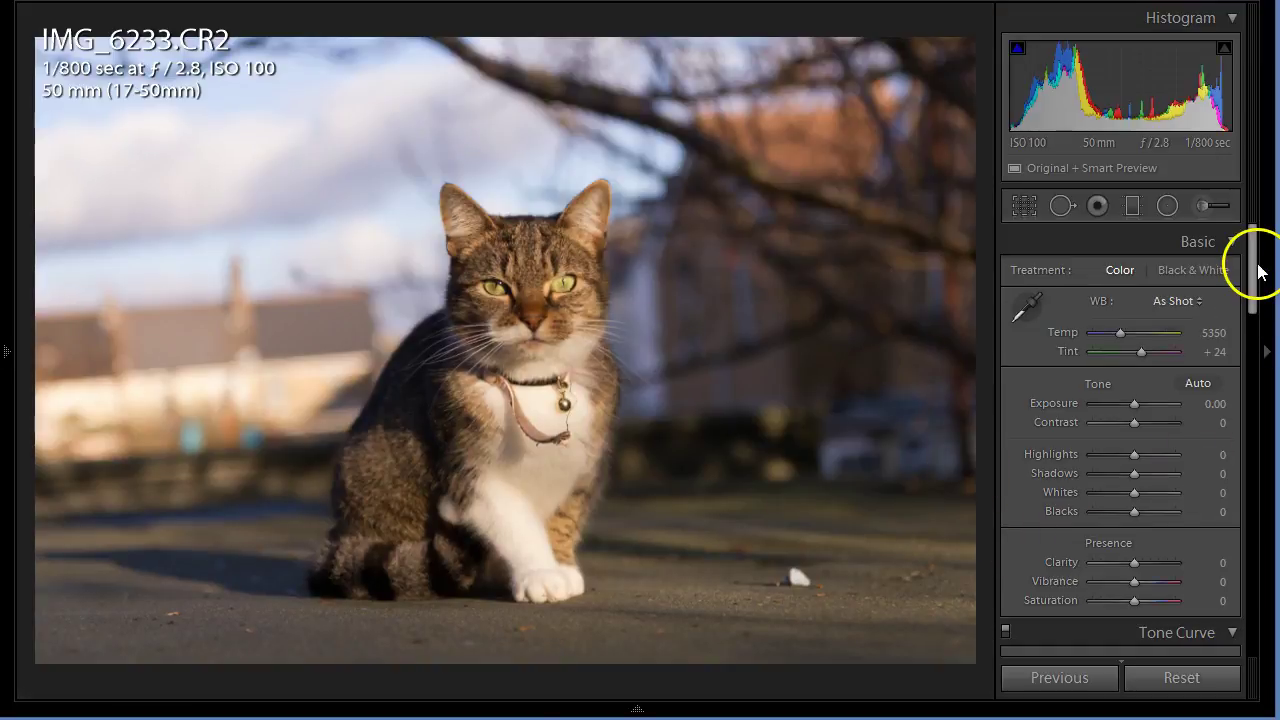
key("z")
left_click_drag(1262, 296, 1242, 572)
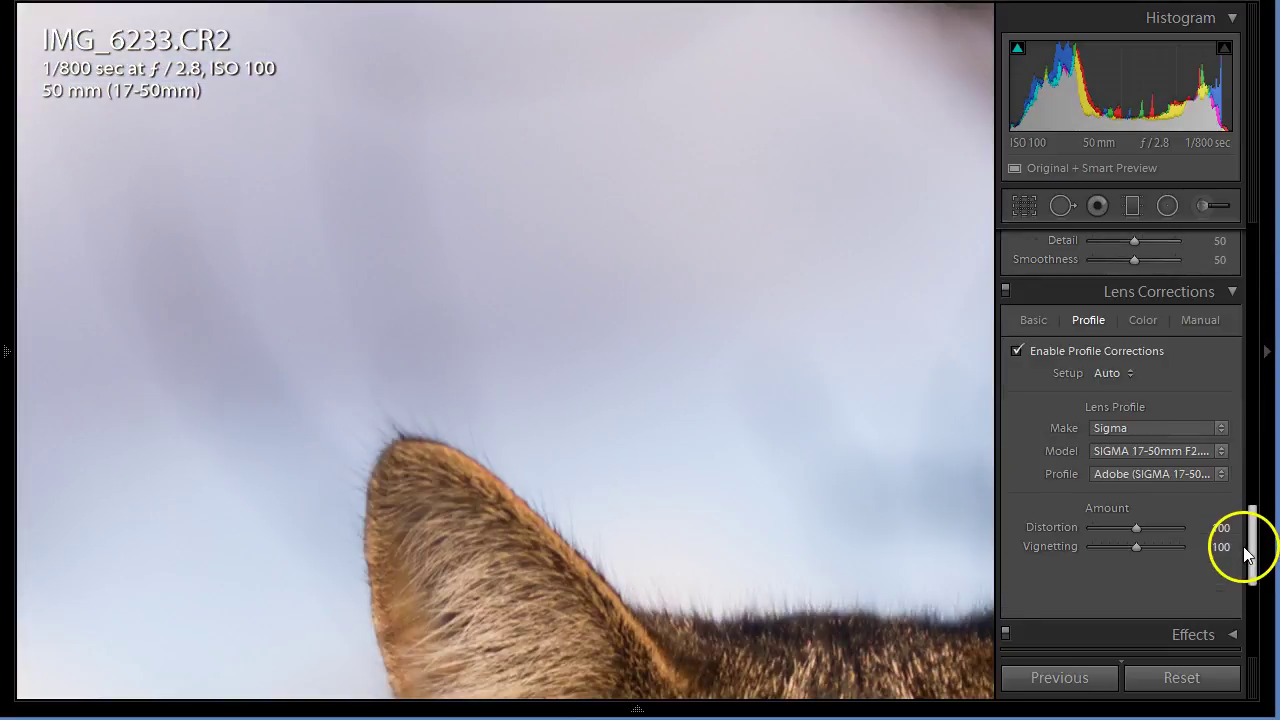
Try the Default and Auto lens setups and browse Sigma models, leaving the profile unchanged.
left_click(1107, 378)
left_click(1032, 403)
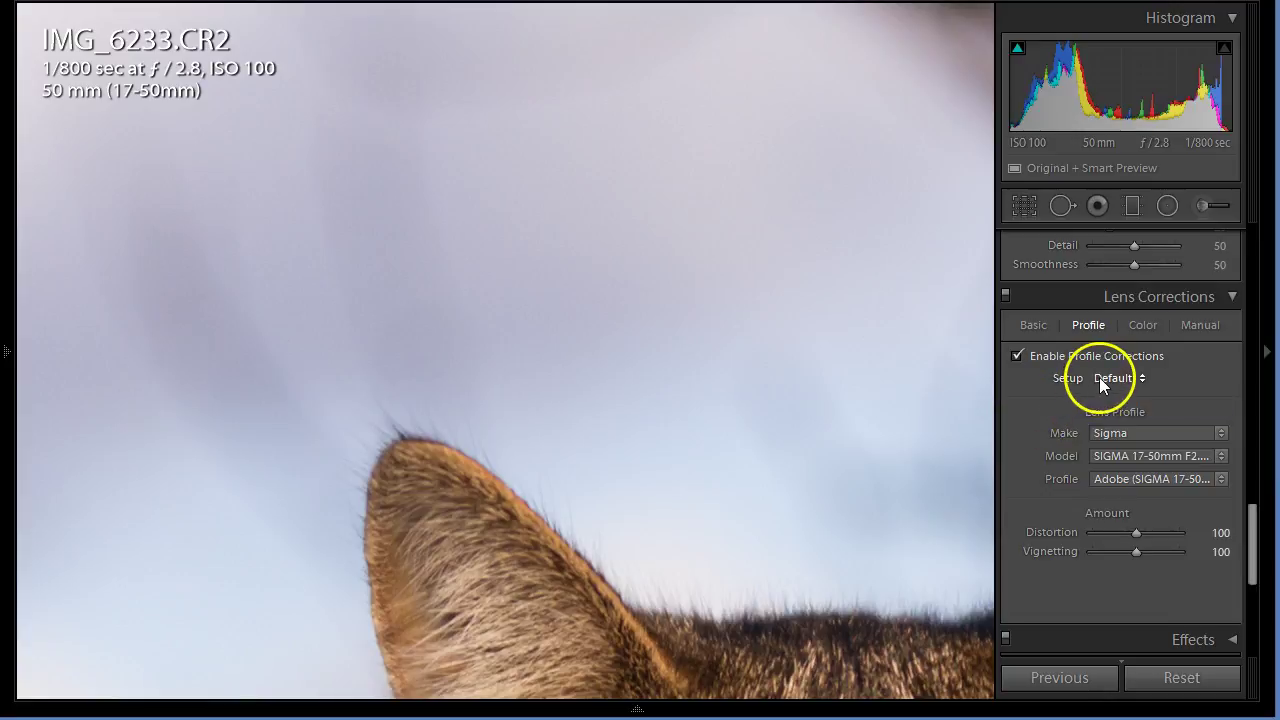
left_click(1100, 377)
left_click(1062, 430)
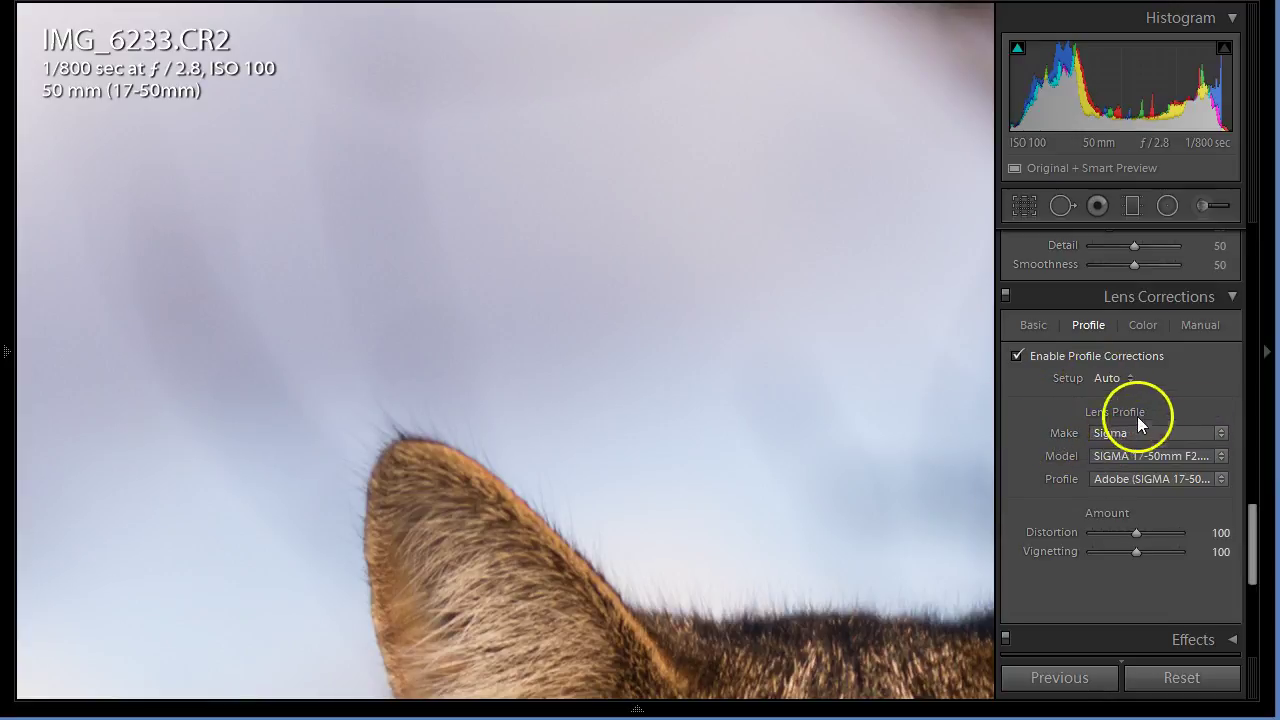
left_click(1116, 457)
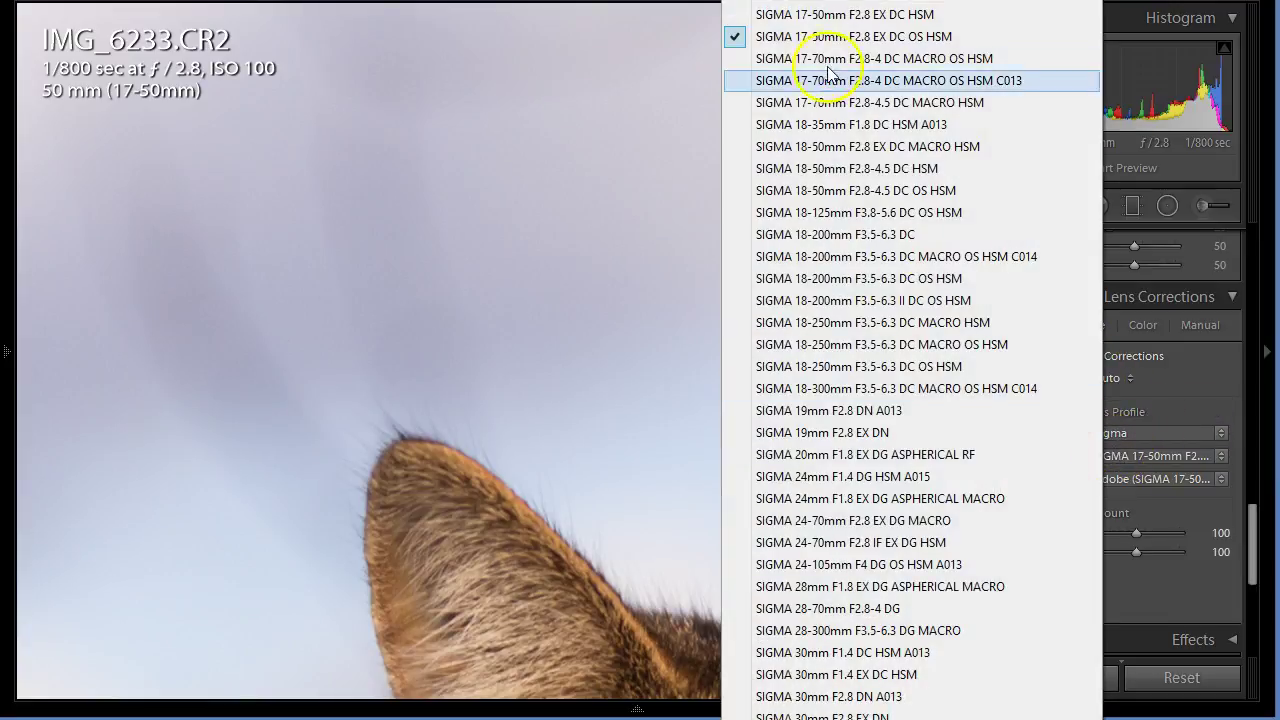
left_click(1223, 375)
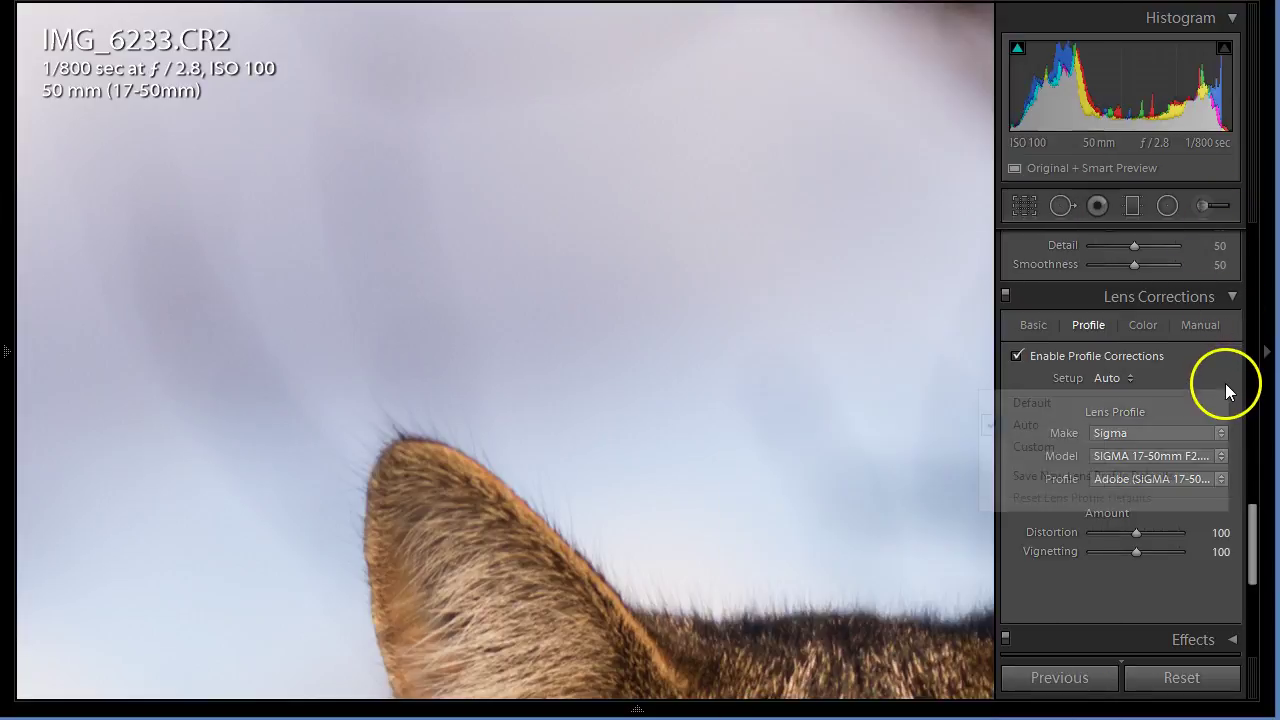
left_click(1225, 383)
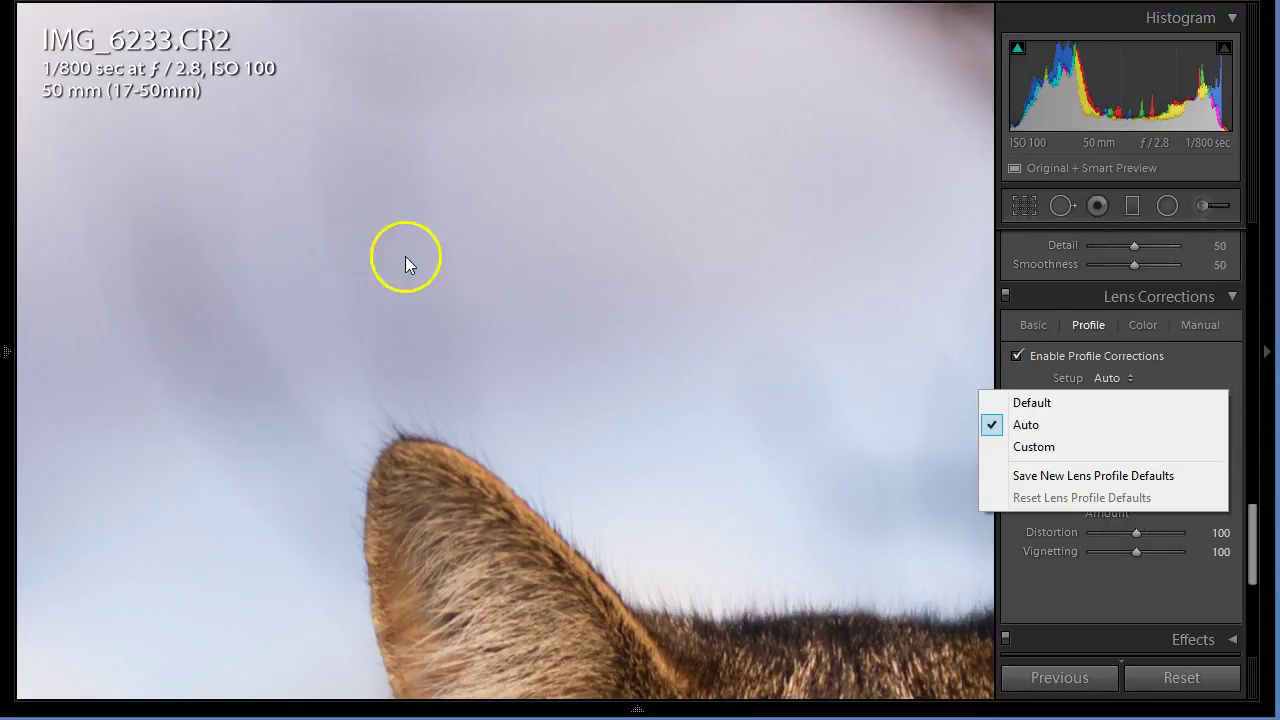
left_click(1251, 377)
Open DSC_0469.NEF from the 111111 SIGMA NIKON folder in Develop and scroll to Lens Corrections.
key("g")
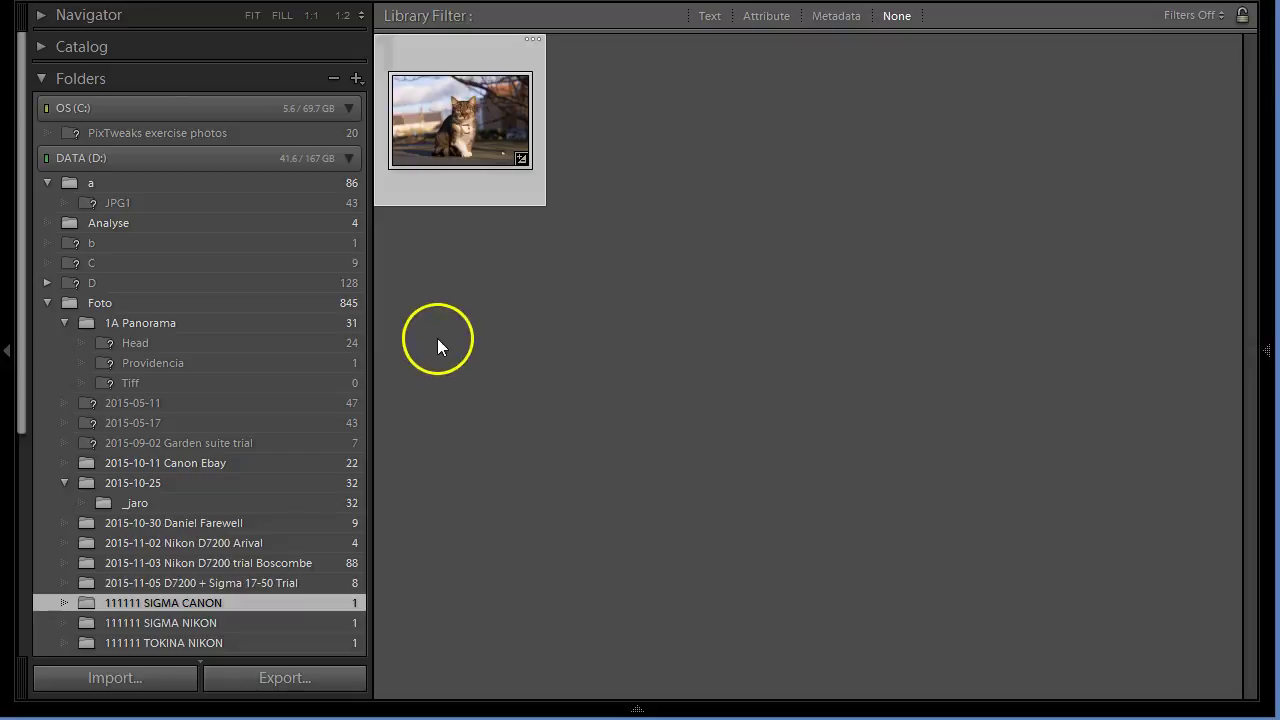
left_click(176, 627)
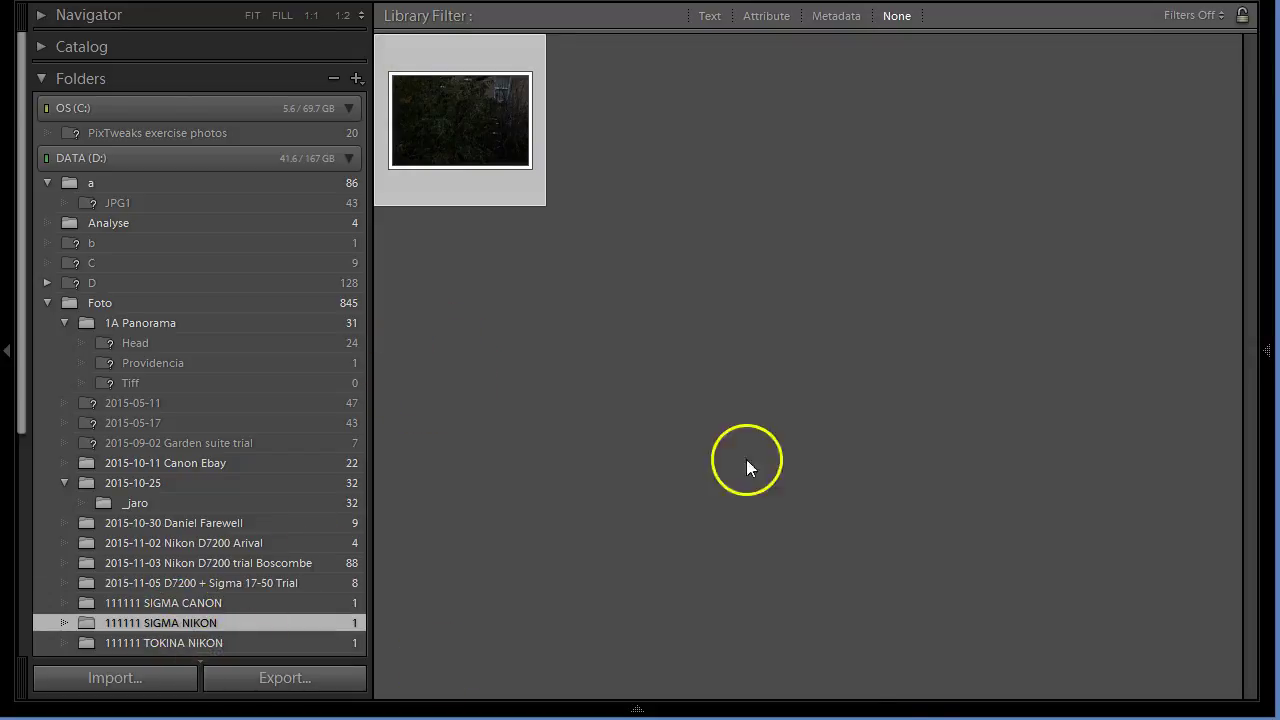
key("d")
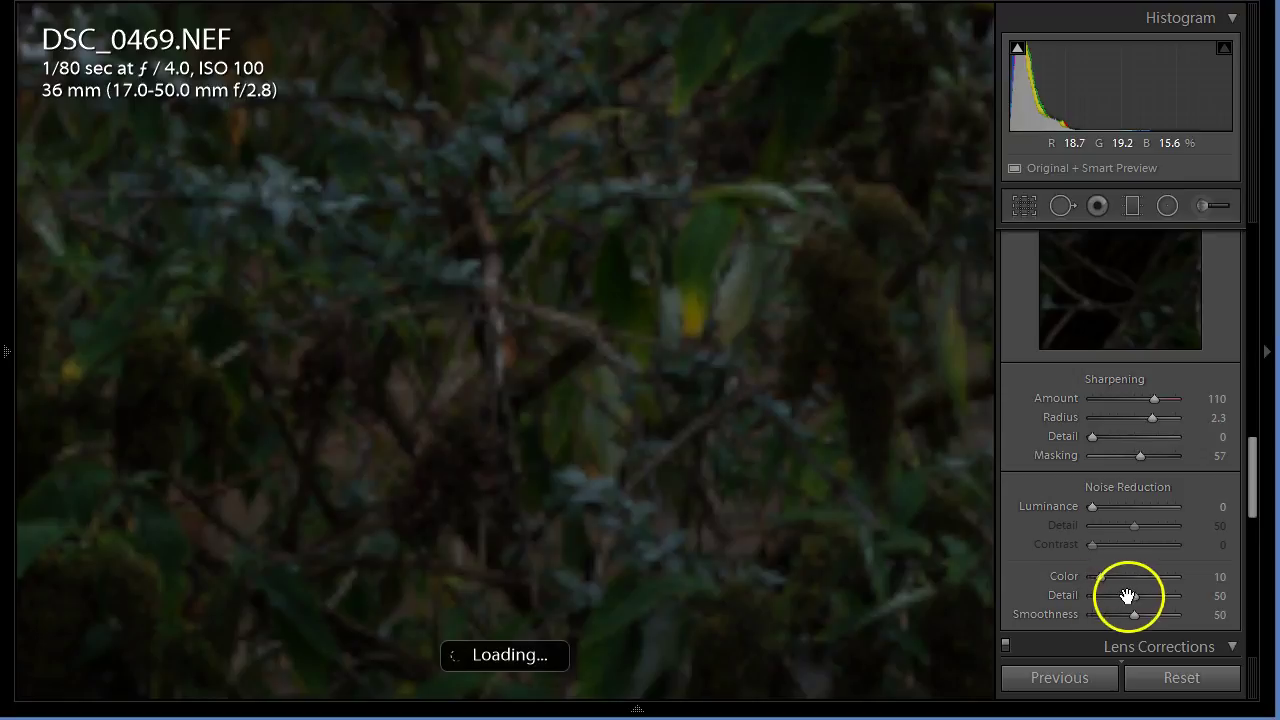
scroll(1193, 498, "down", 5)
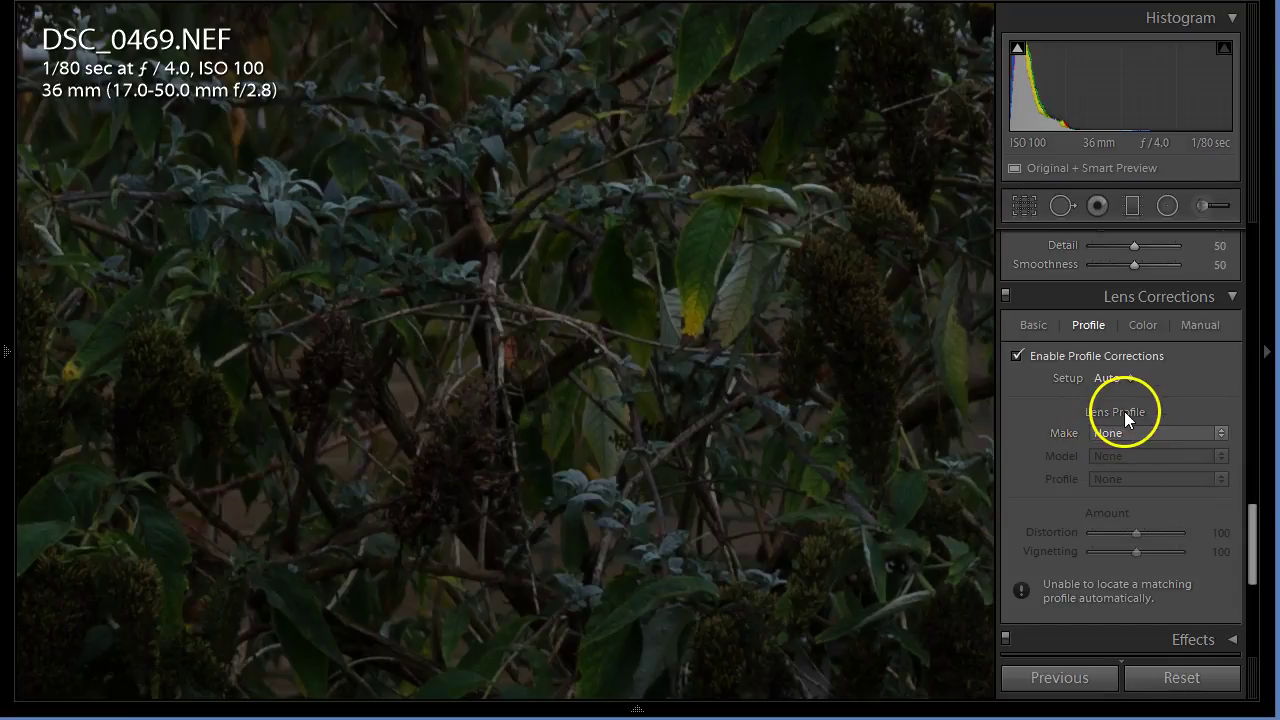
Set the lens setup to Custom with make Sigma and model SIGMA 17-50mm F2.8 EX DC OS HSM.
left_click(1112, 378)
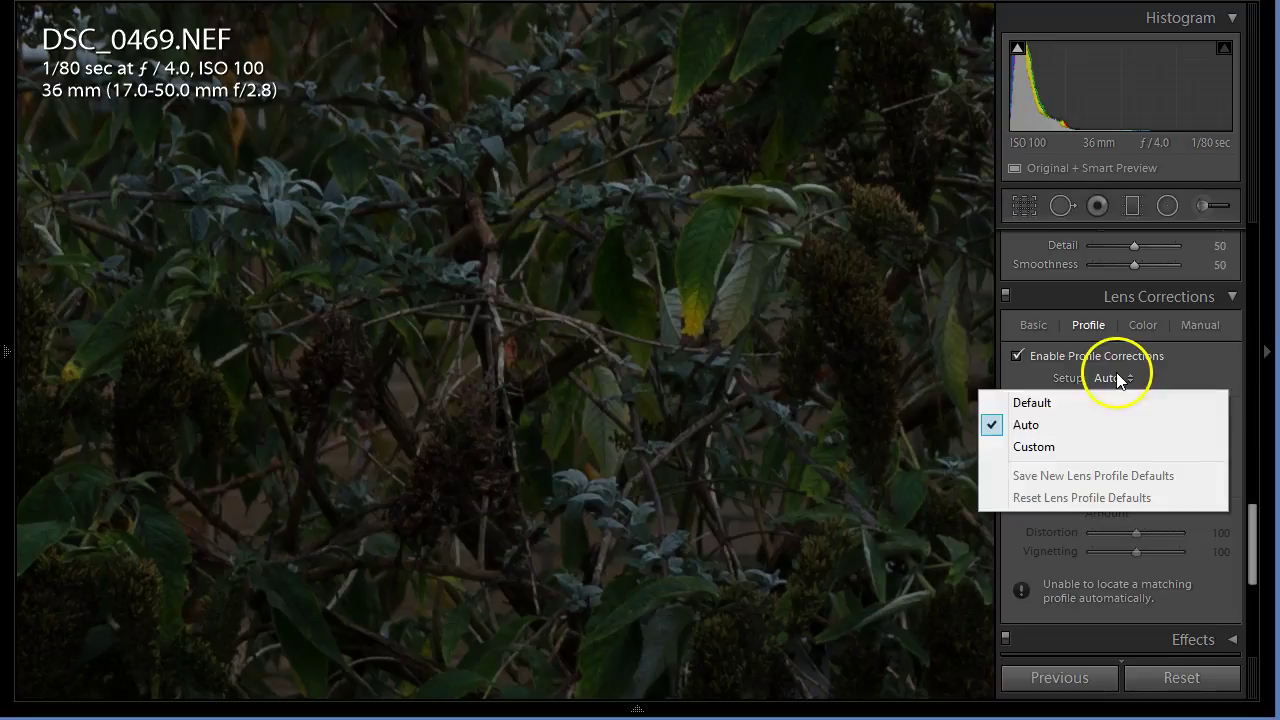
left_click(1031, 448)
left_click(1179, 431)
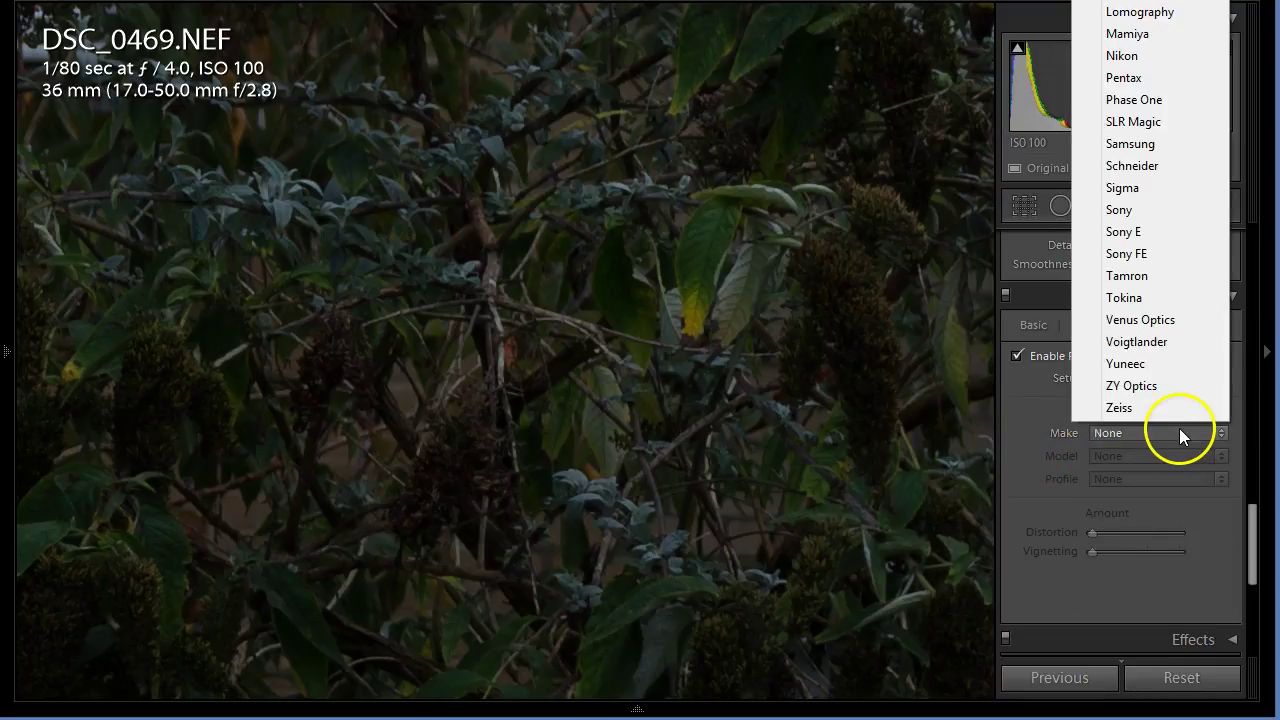
left_click(1124, 190)
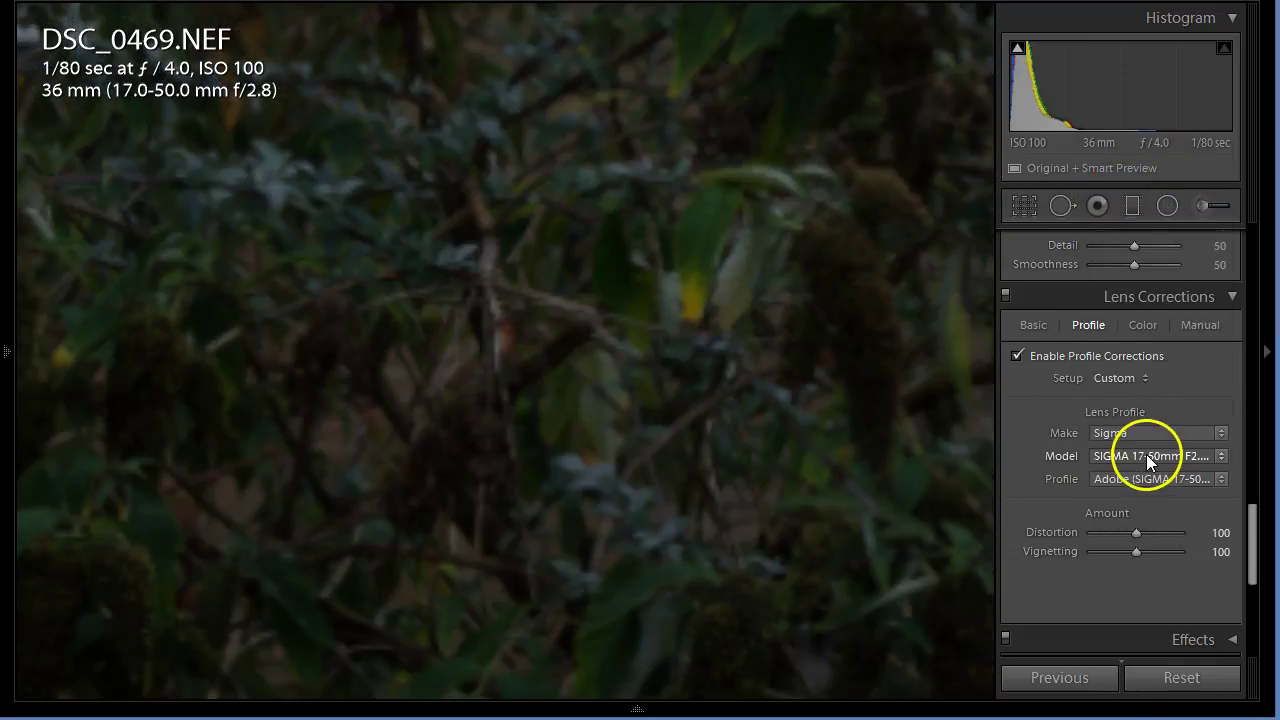
left_click(1147, 455)
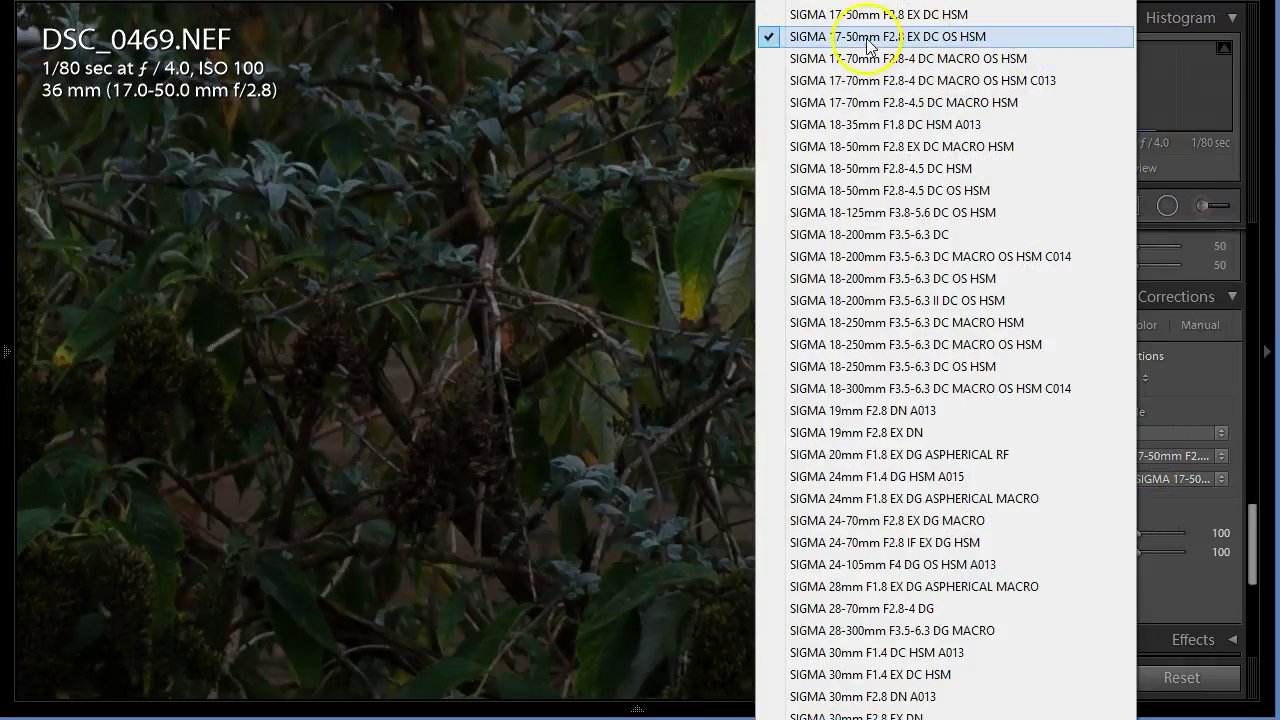
left_click(969, 40)
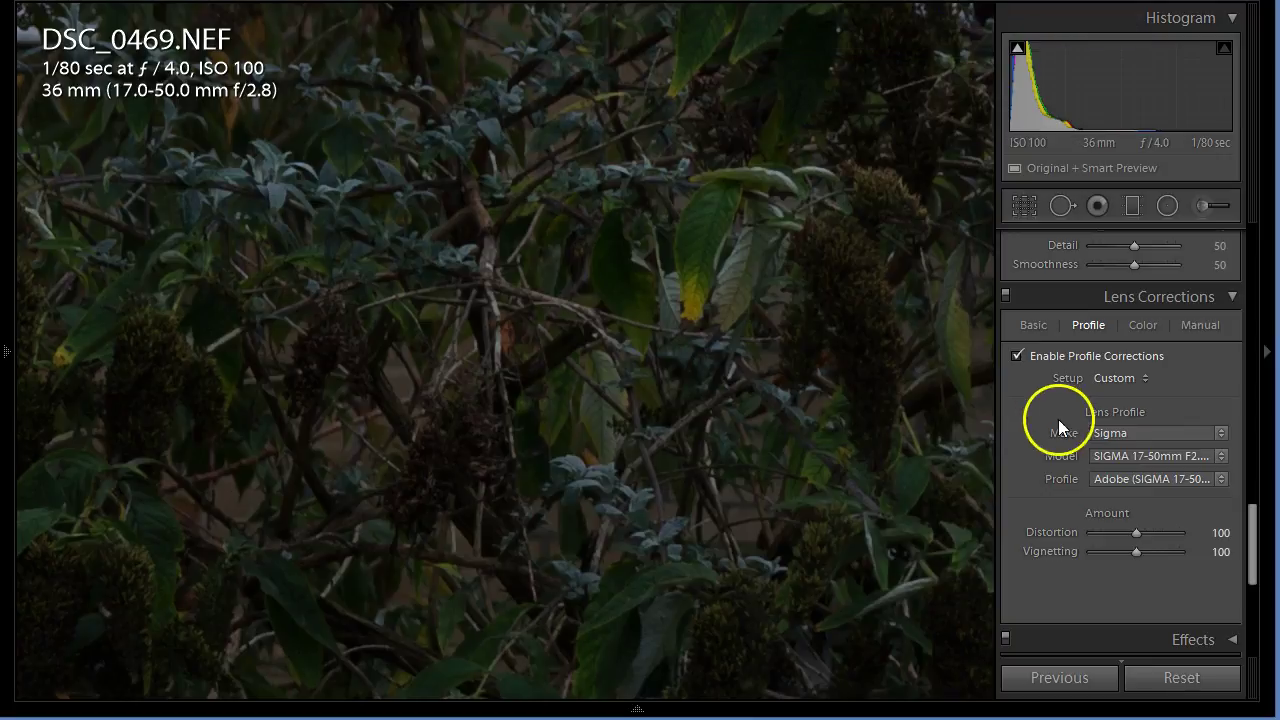
Save the Sigma 17-50mm profile as the new lens profile defaults.
left_click(1115, 379)
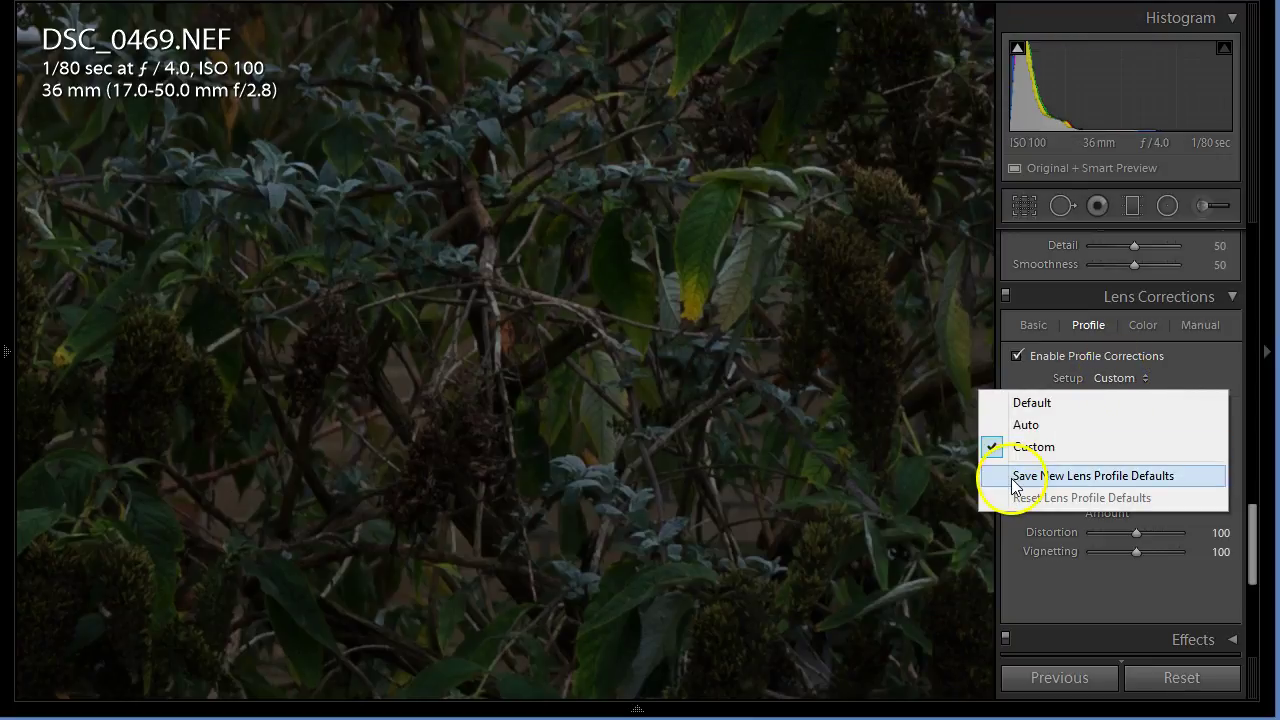
left_click(1115, 475)
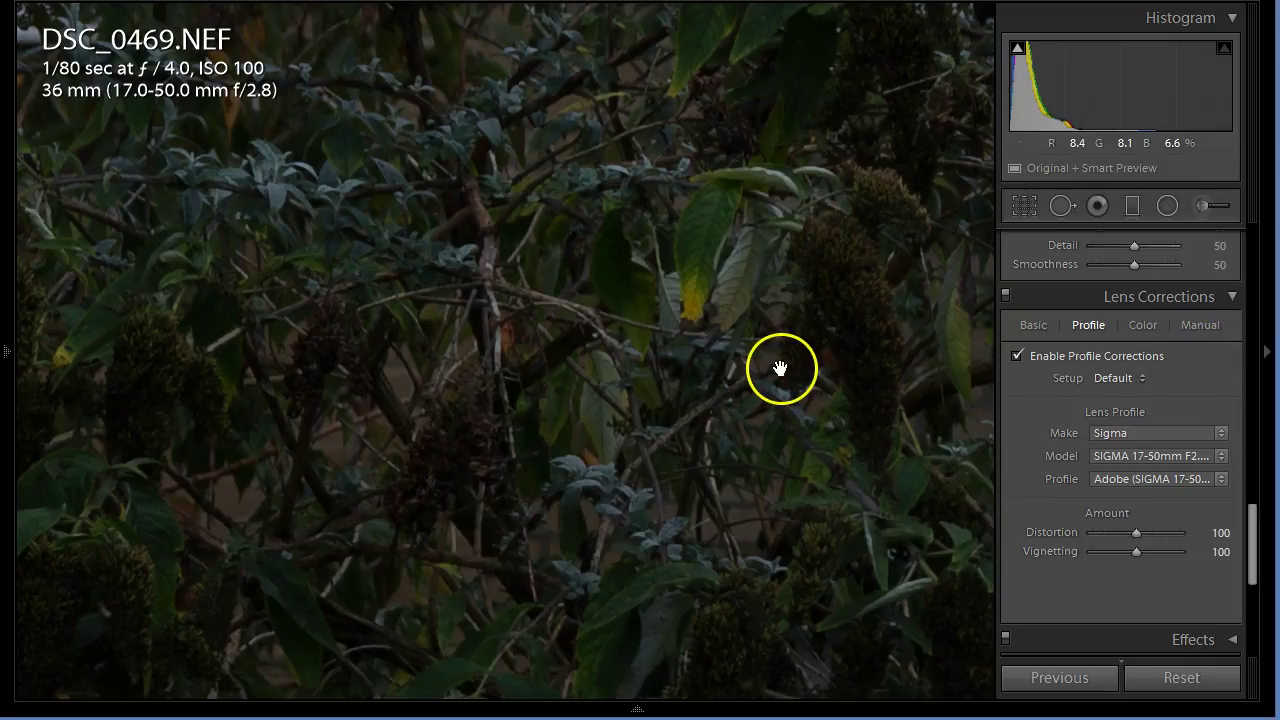
Remove DSC_0469.NEF from the catalog only, emptying the 111111 SIGMA NIKON folder.
key("g")
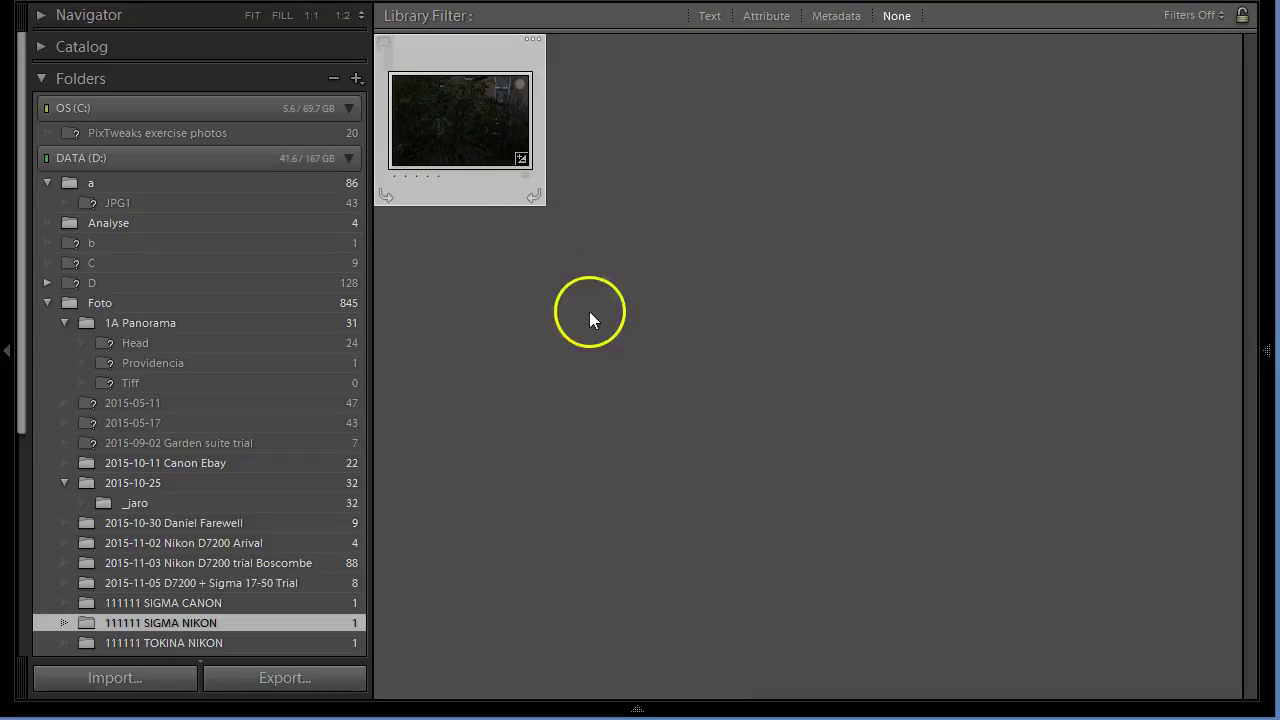
key("Delete")
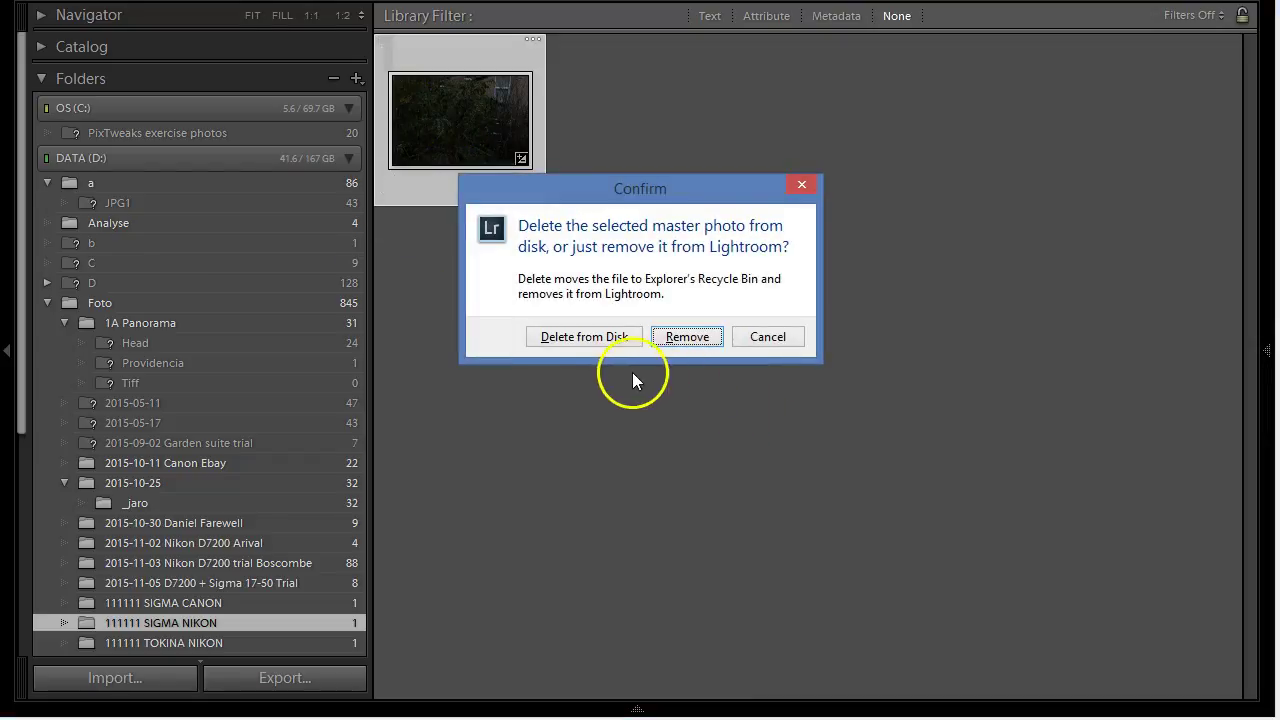
left_click(685, 337)
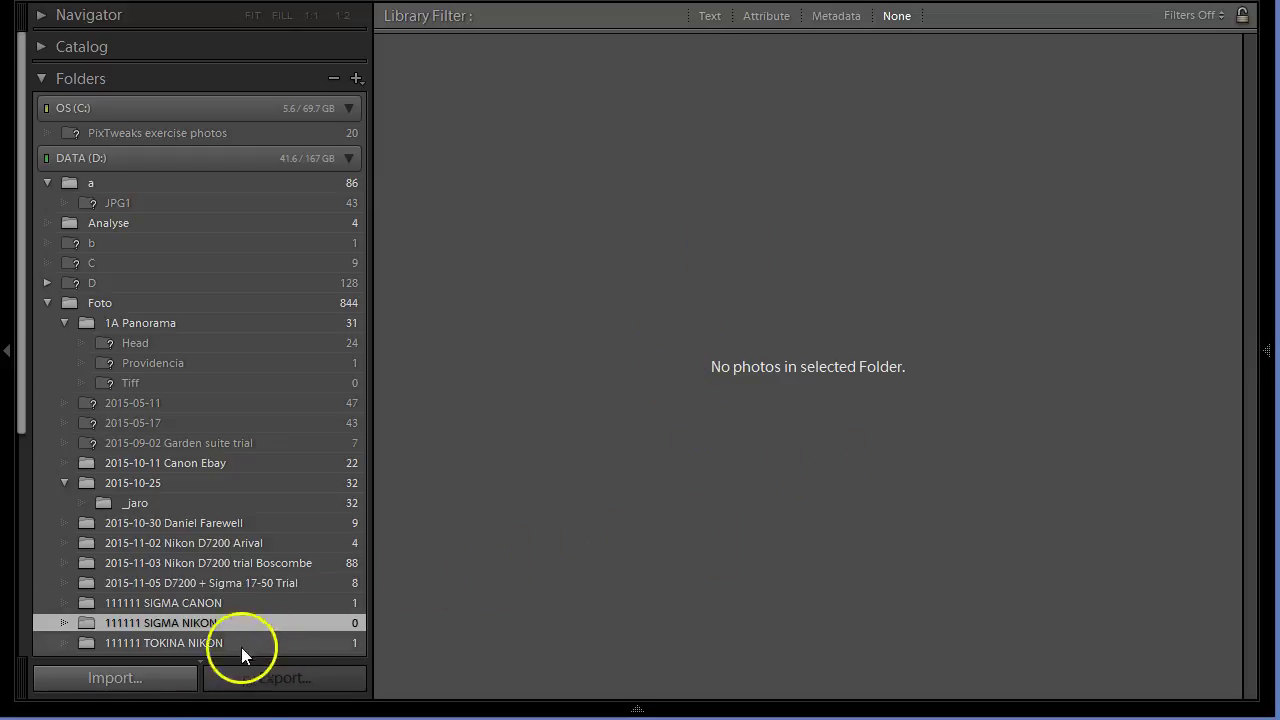
Import DSC_0469.NEF again from the 111111 SIGMA NIKON source folder.
key("ctrl+shift+i")
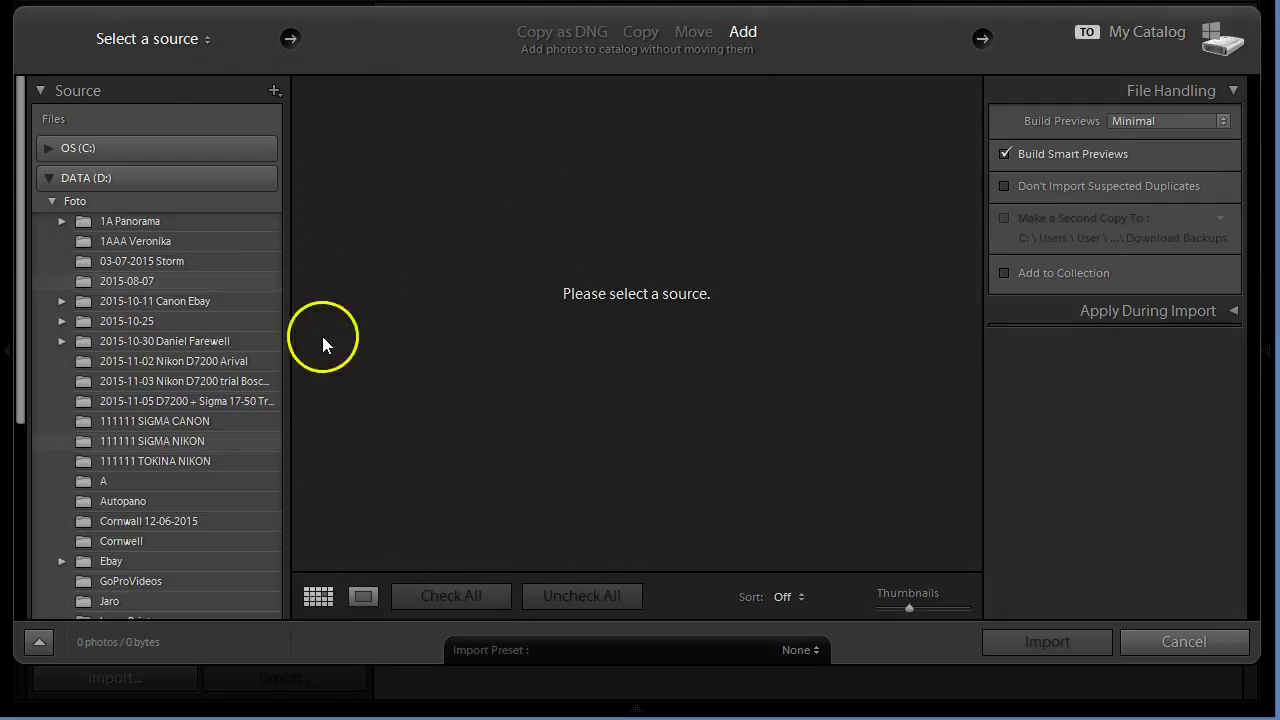
left_click(165, 442)
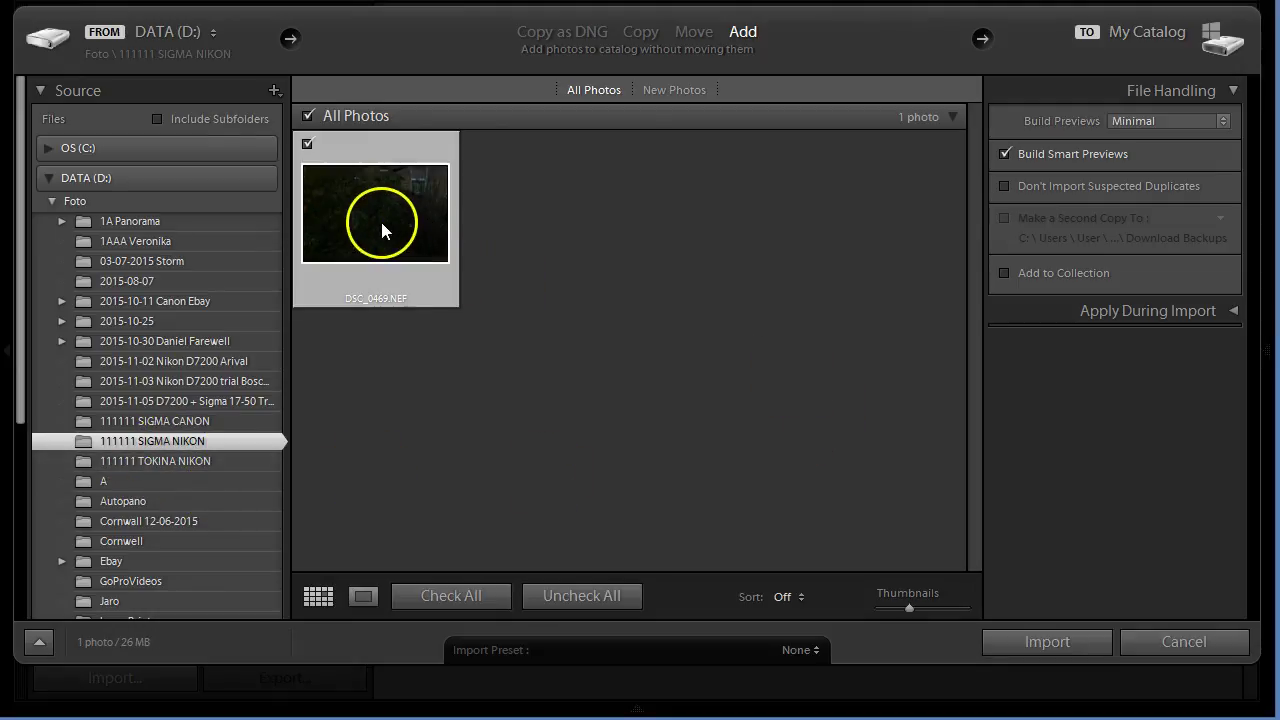
left_click(1047, 641)
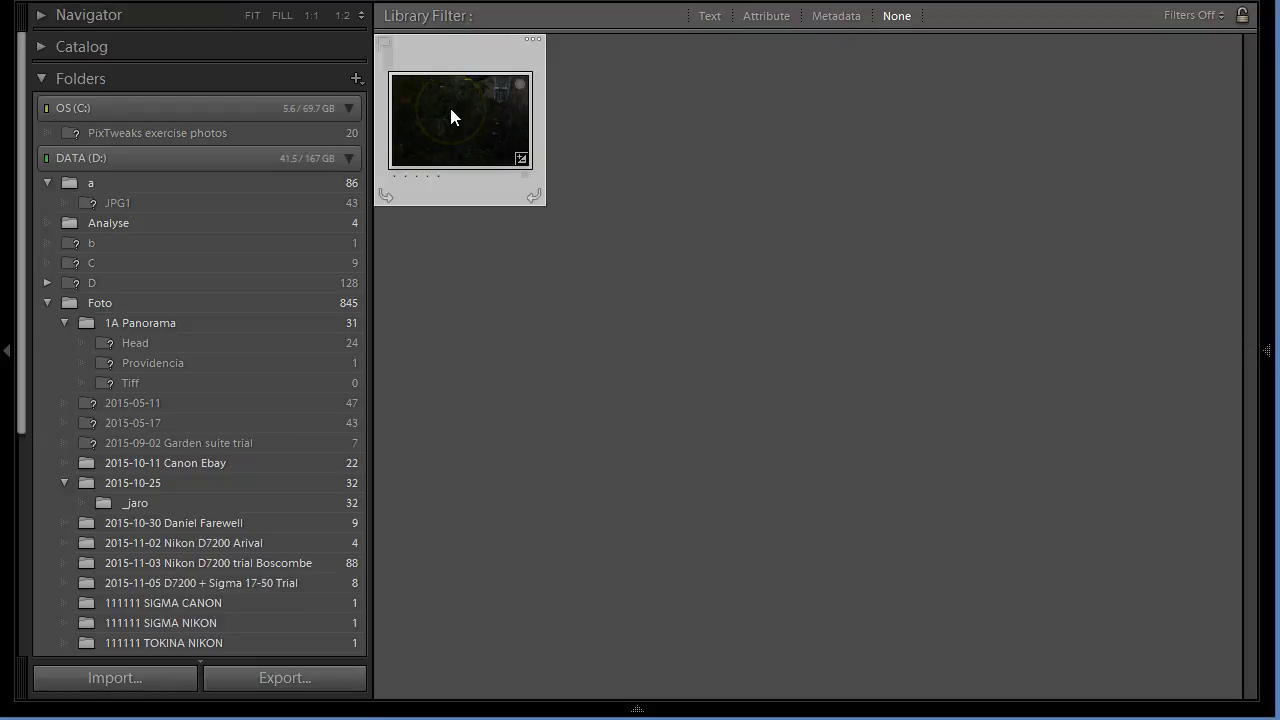
In Develop, switch lens setup to Auto then Default to confirm the Sigma profile, then return to Library.
key("d")
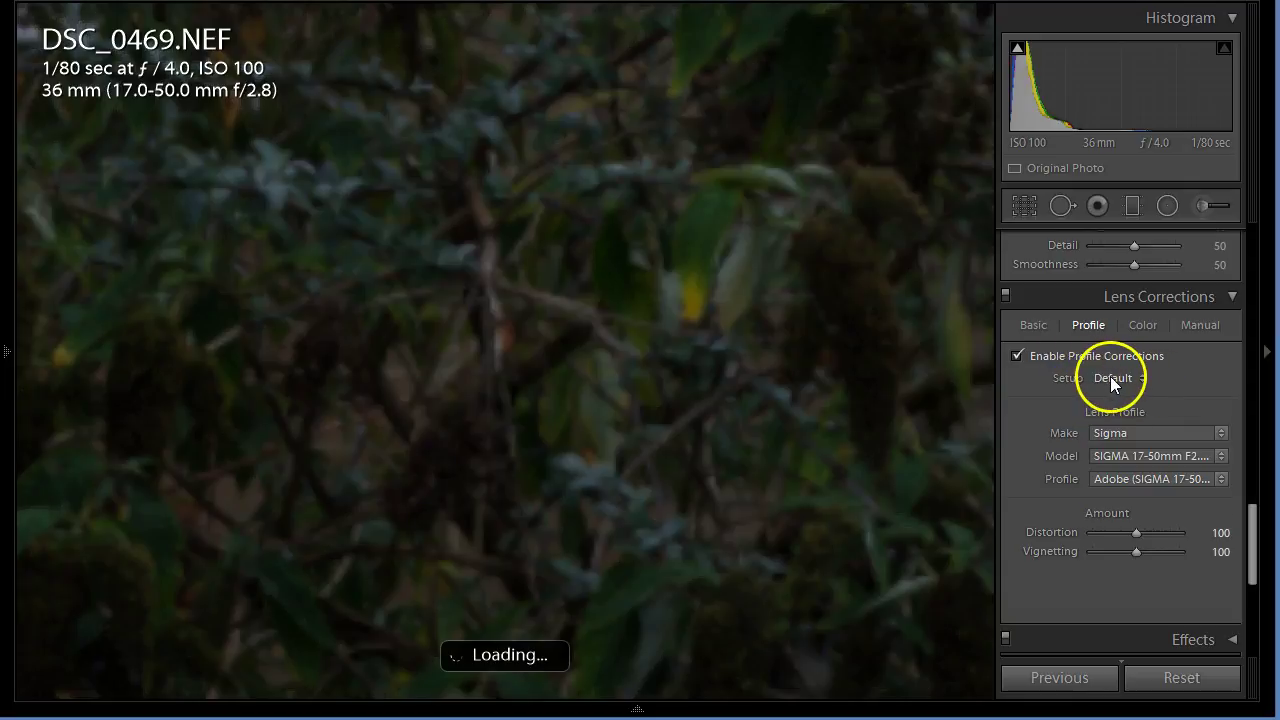
left_click(1110, 376)
left_click(1024, 430)
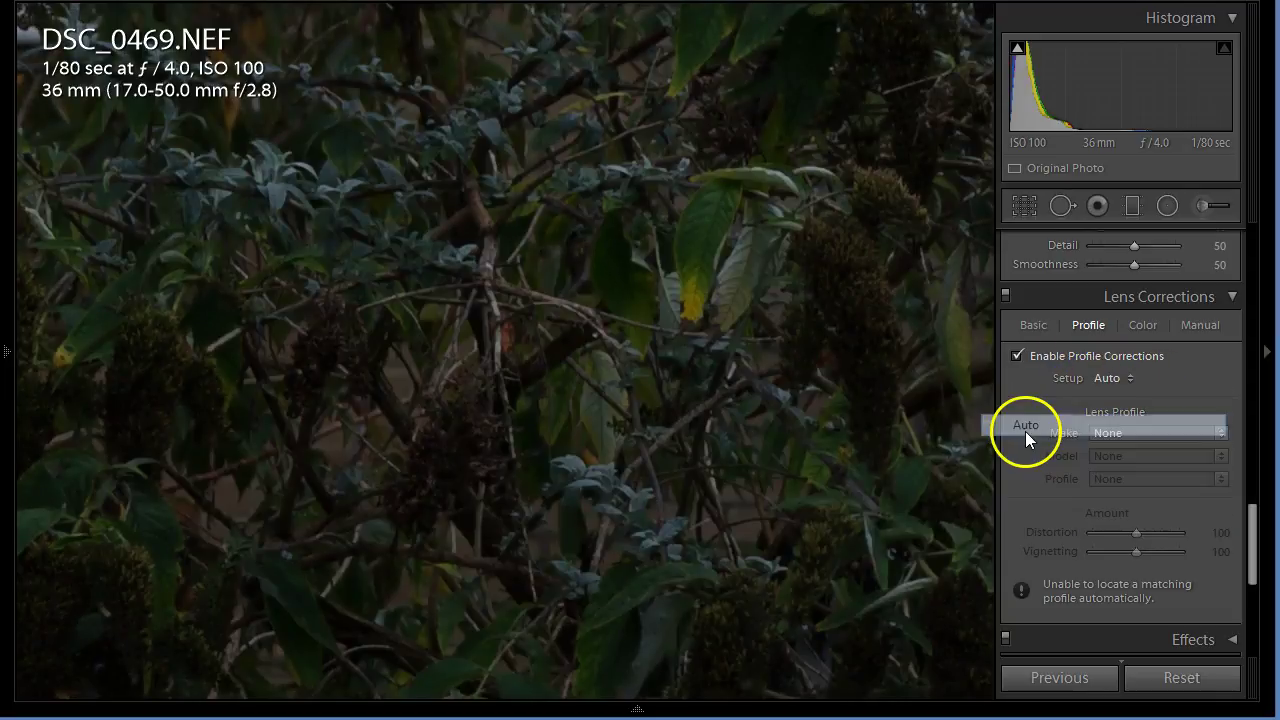
left_click(1113, 379)
left_click(1059, 404)
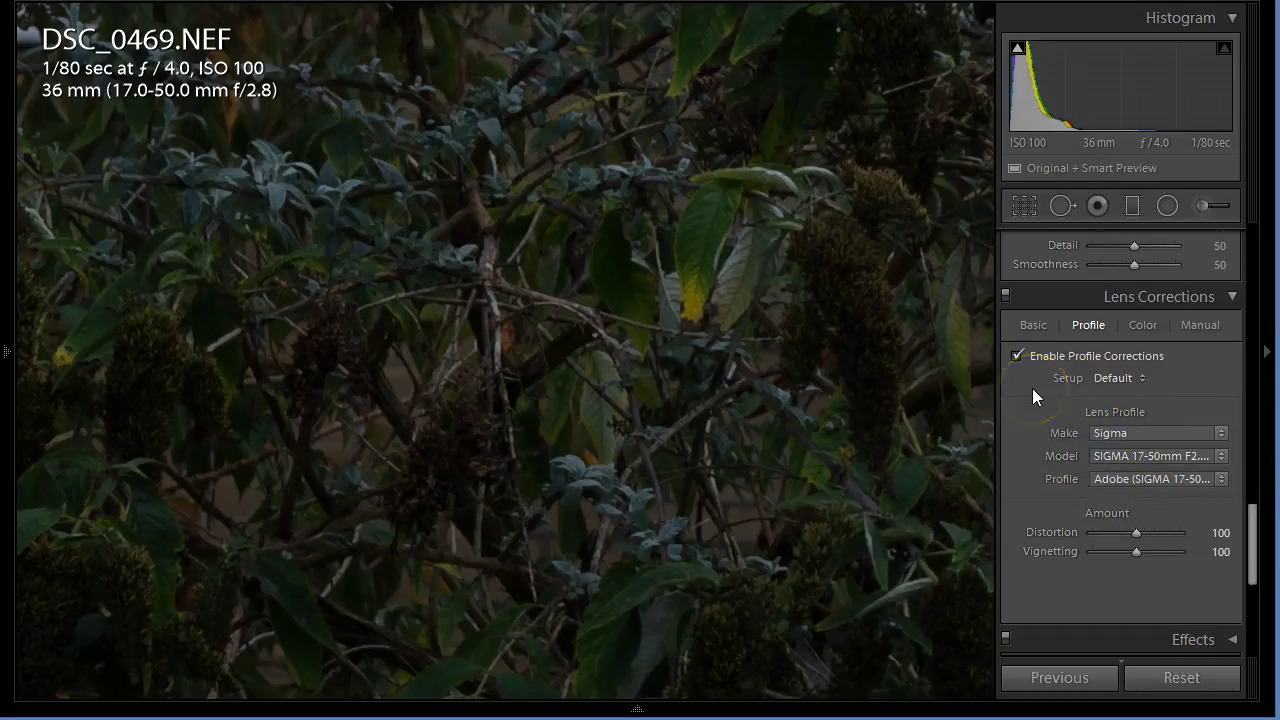
key("g")
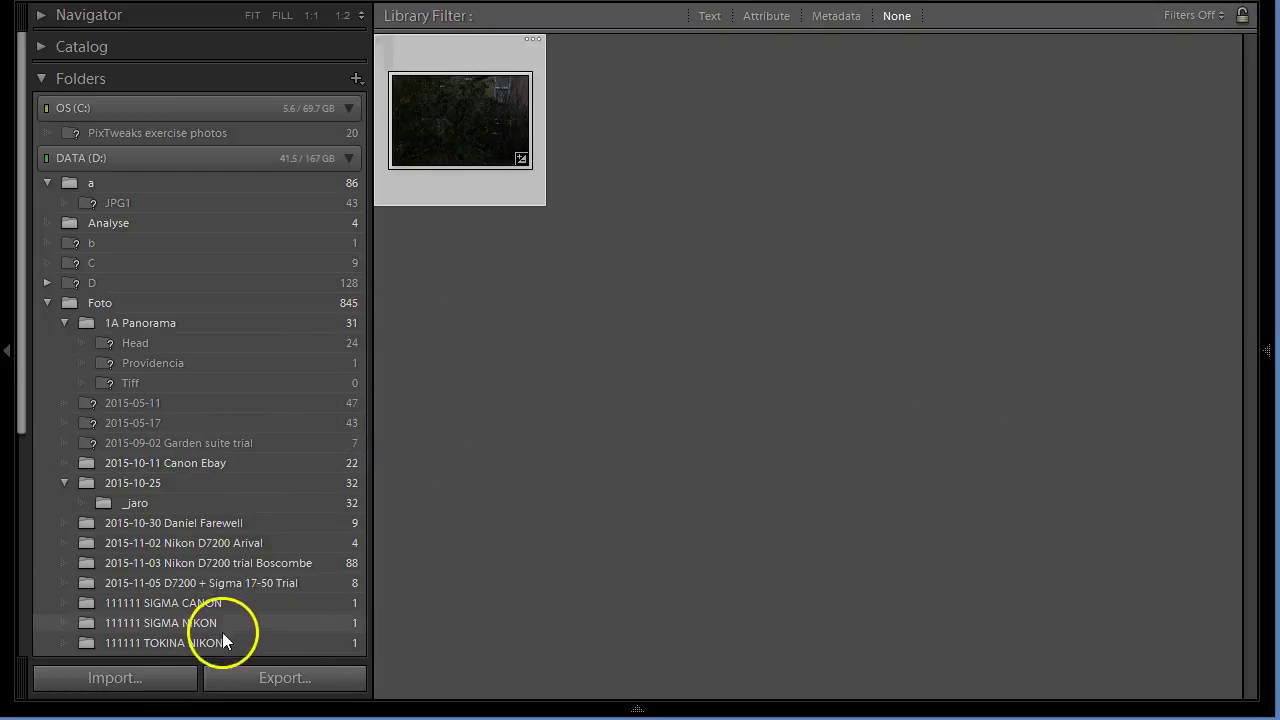
Give DSC_0476.NEF the Tokina AT-X 116 PRO DX II profile and save it as new lens defaults.
left_click(191, 643)
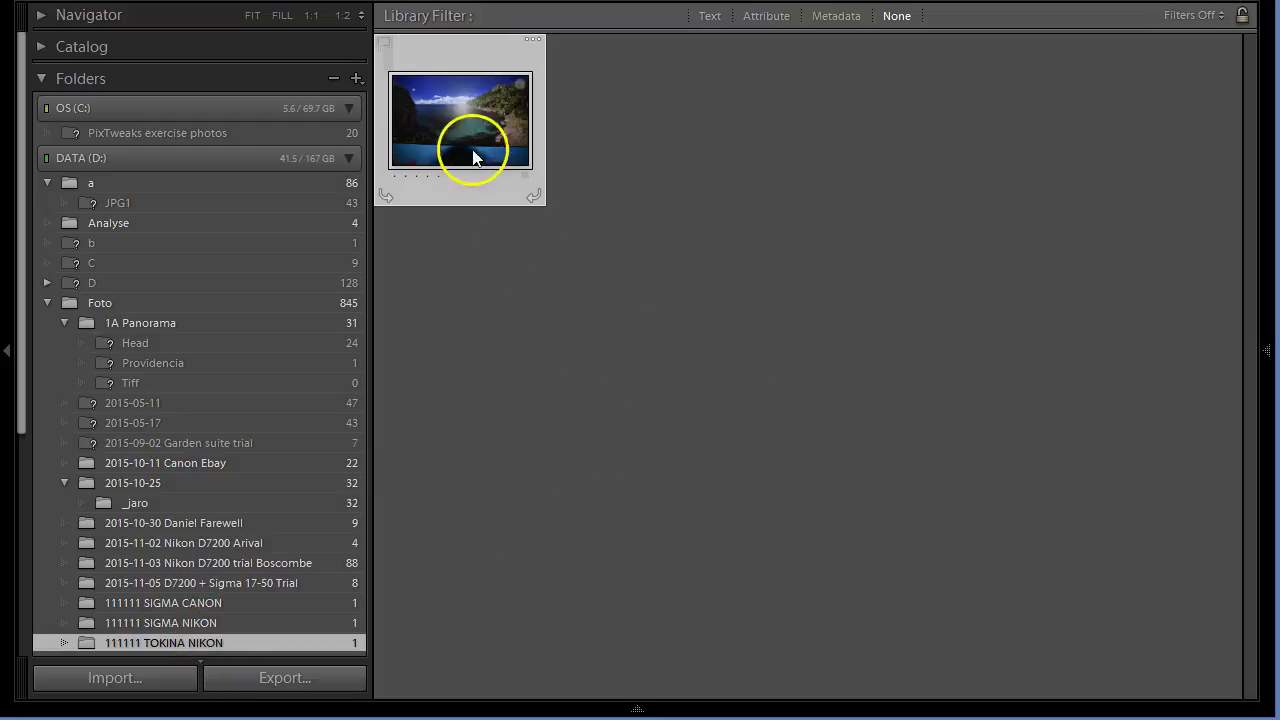
key("d")
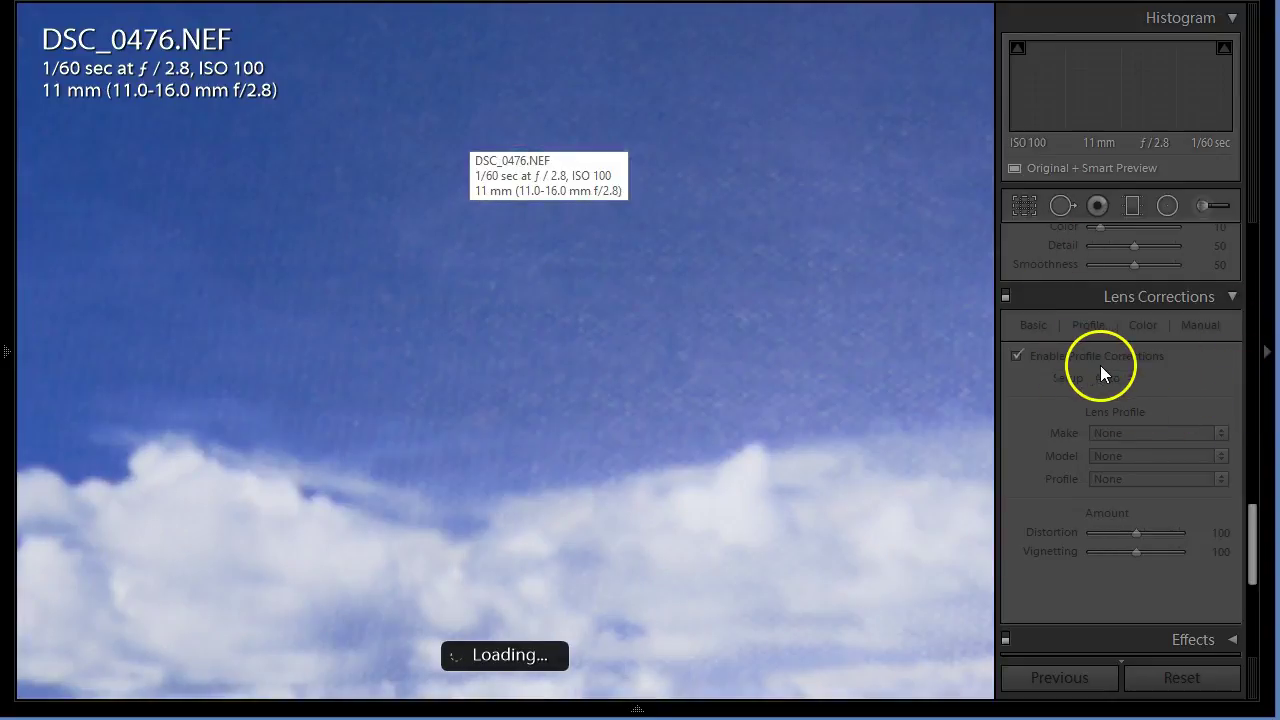
left_click(1136, 433)
left_click(1154, 305)
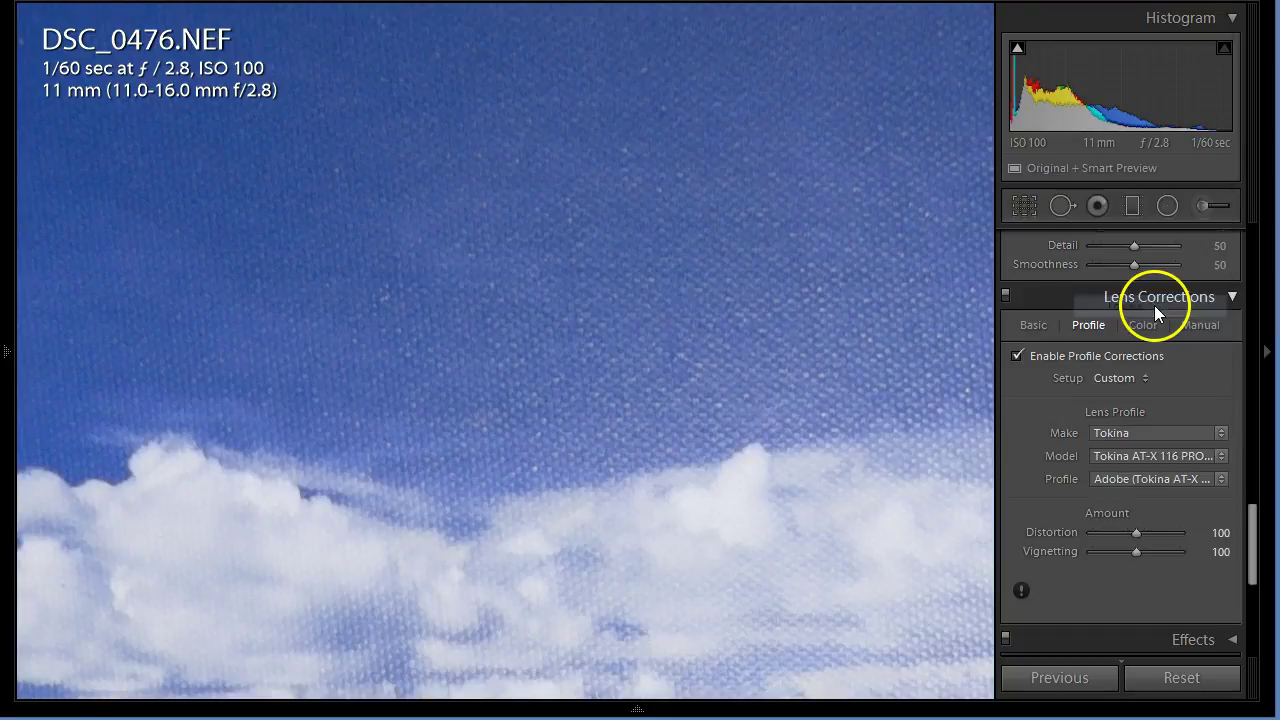
left_click(1126, 477)
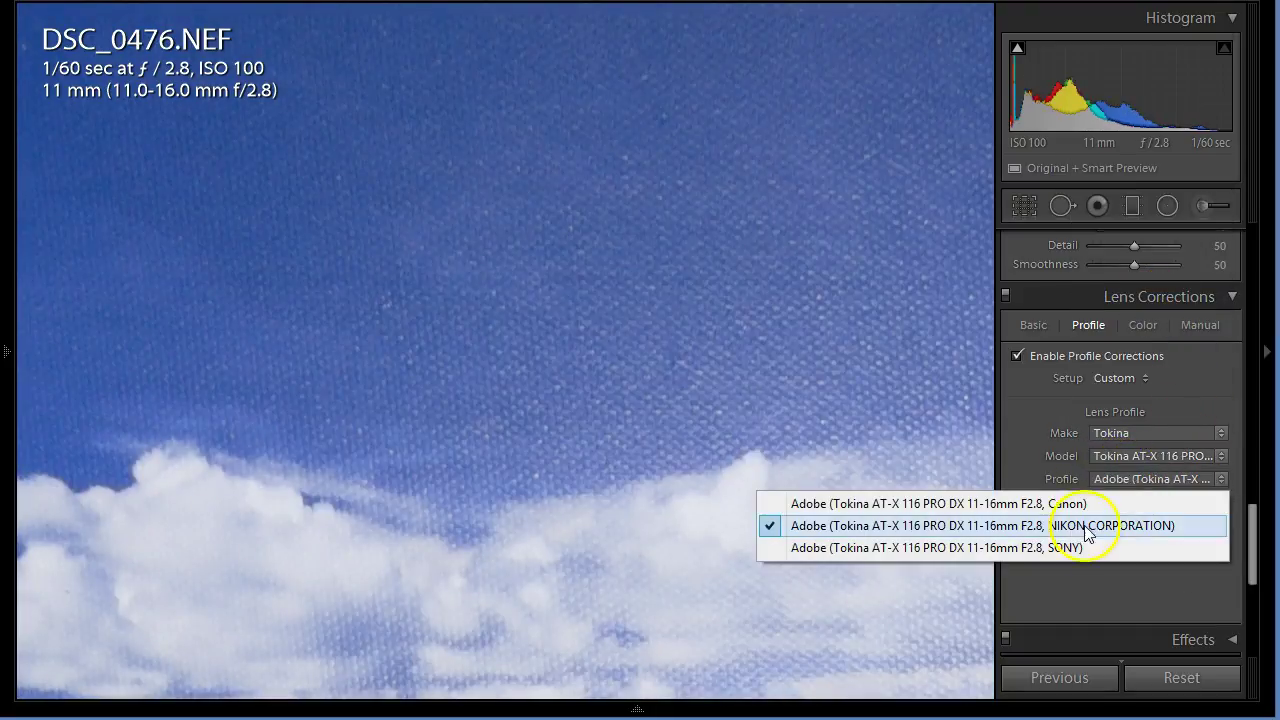
left_click(1145, 456)
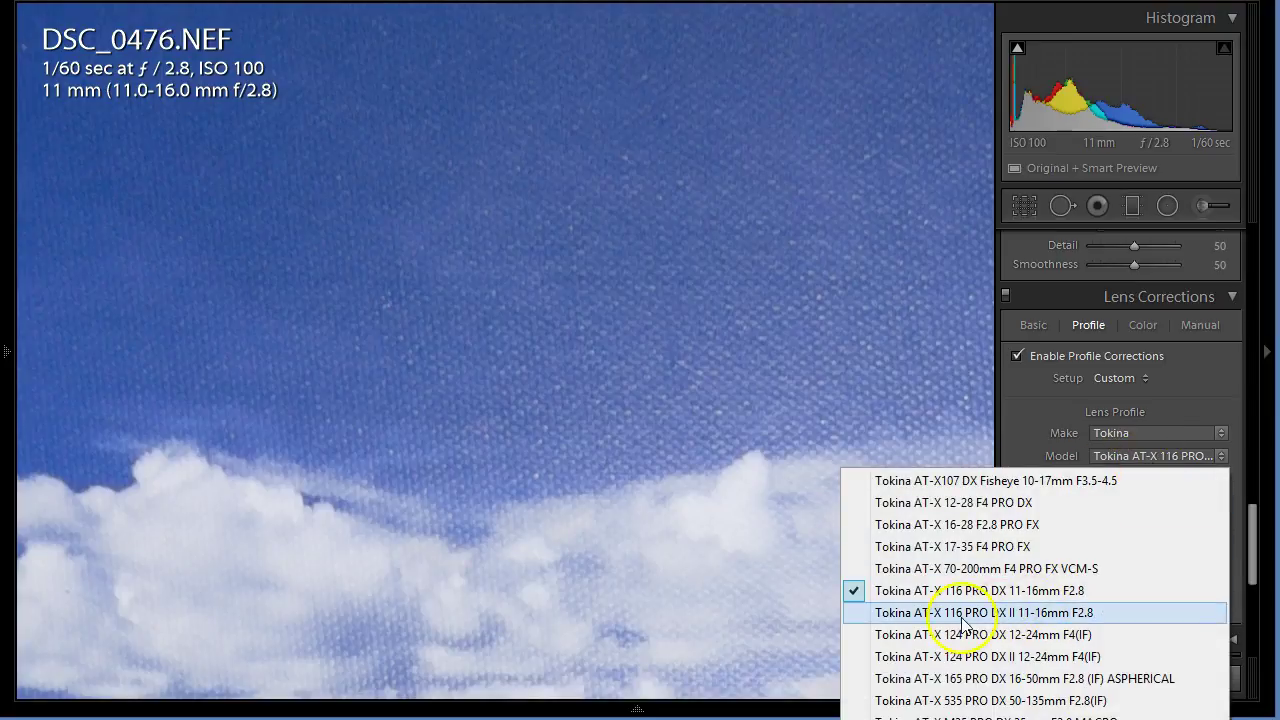
left_click(1030, 614)
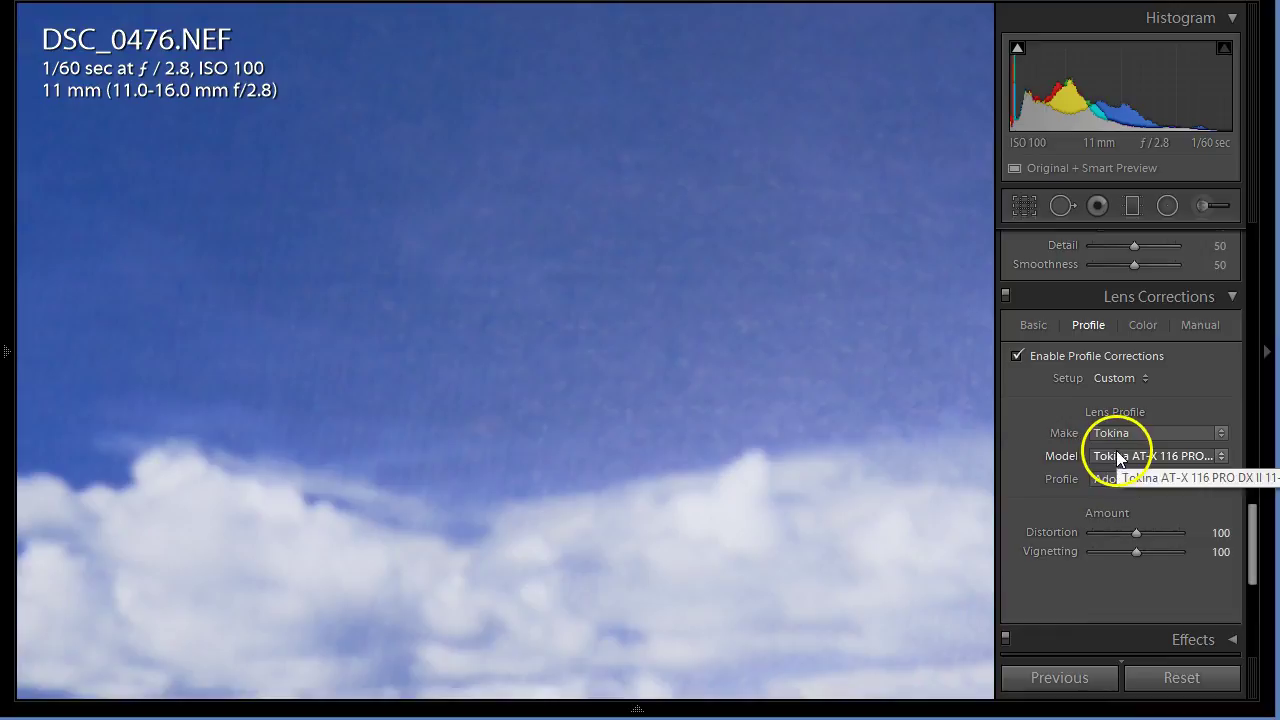
left_click(1117, 384)
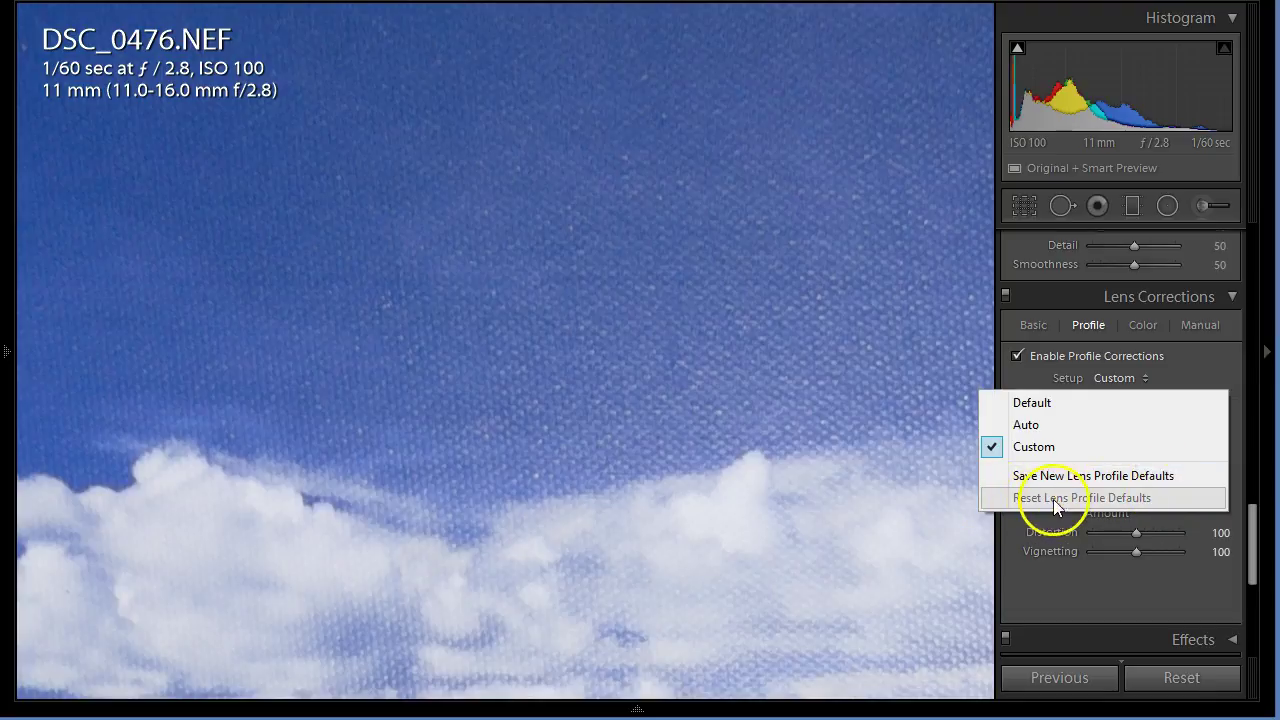
left_click(1032, 476)
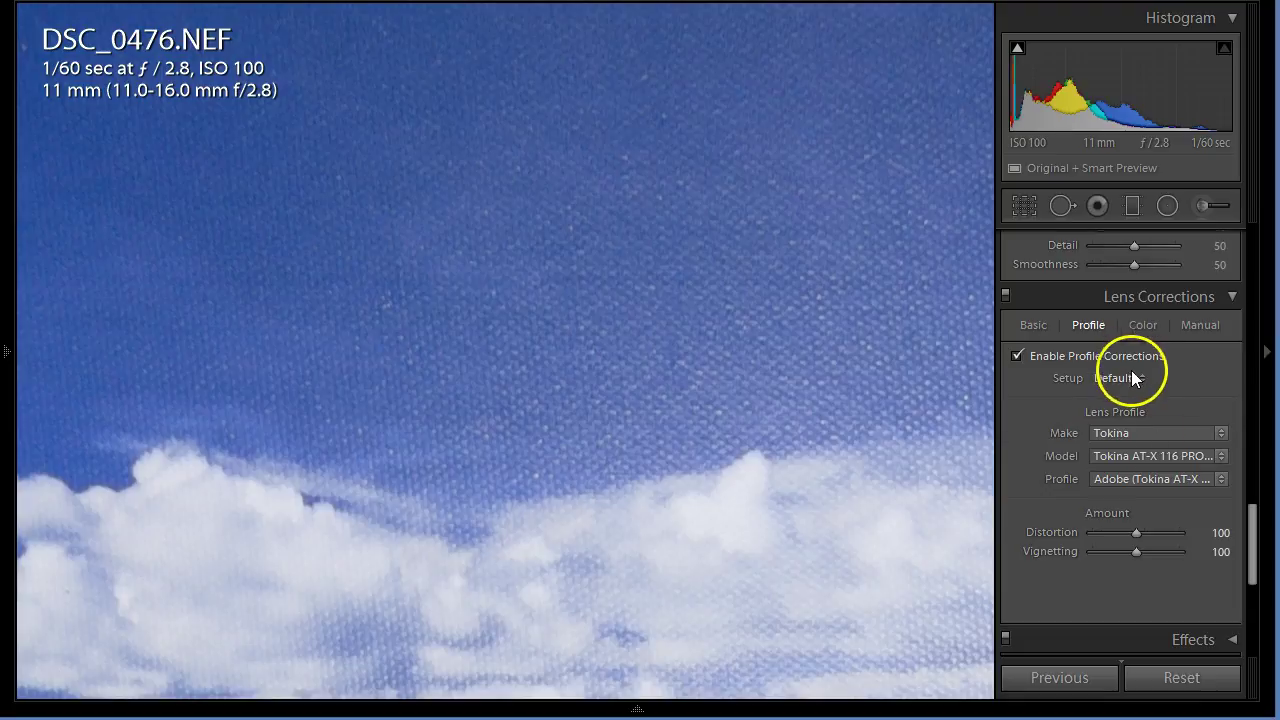
Remove DSC_0476.NEF from the catalog only.
key("g")
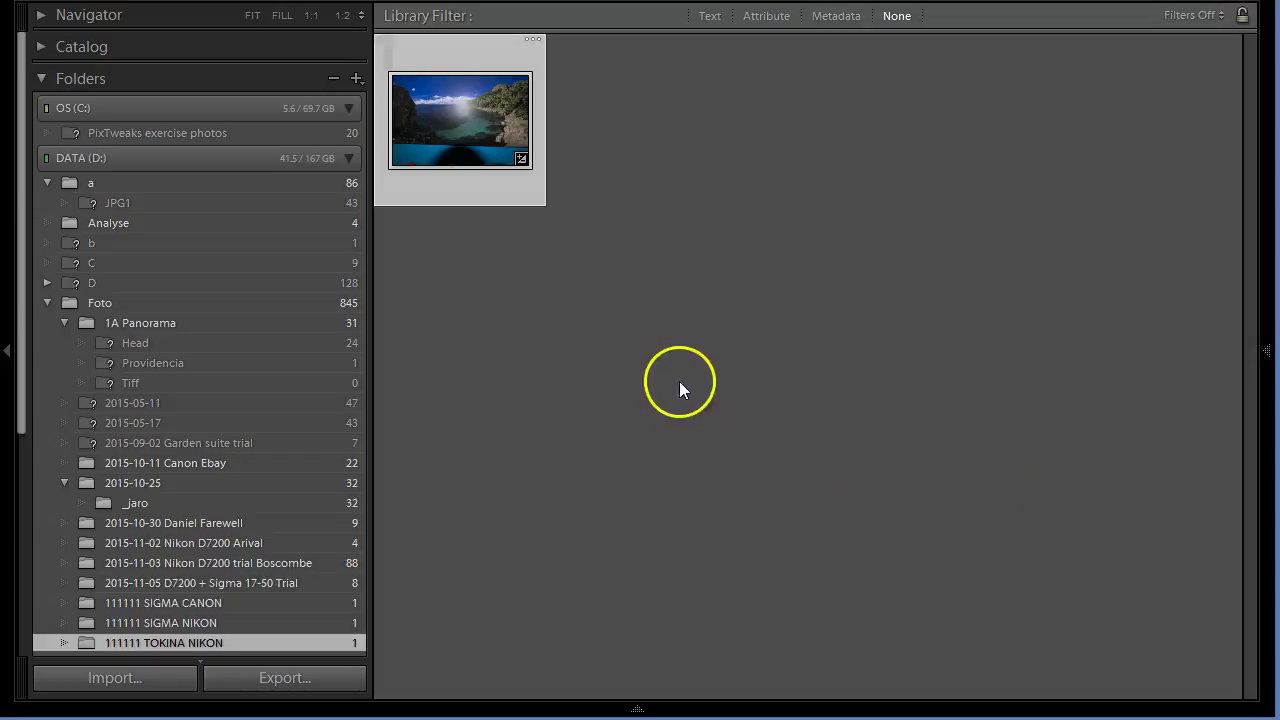
key("Delete")
left_click(690, 338)
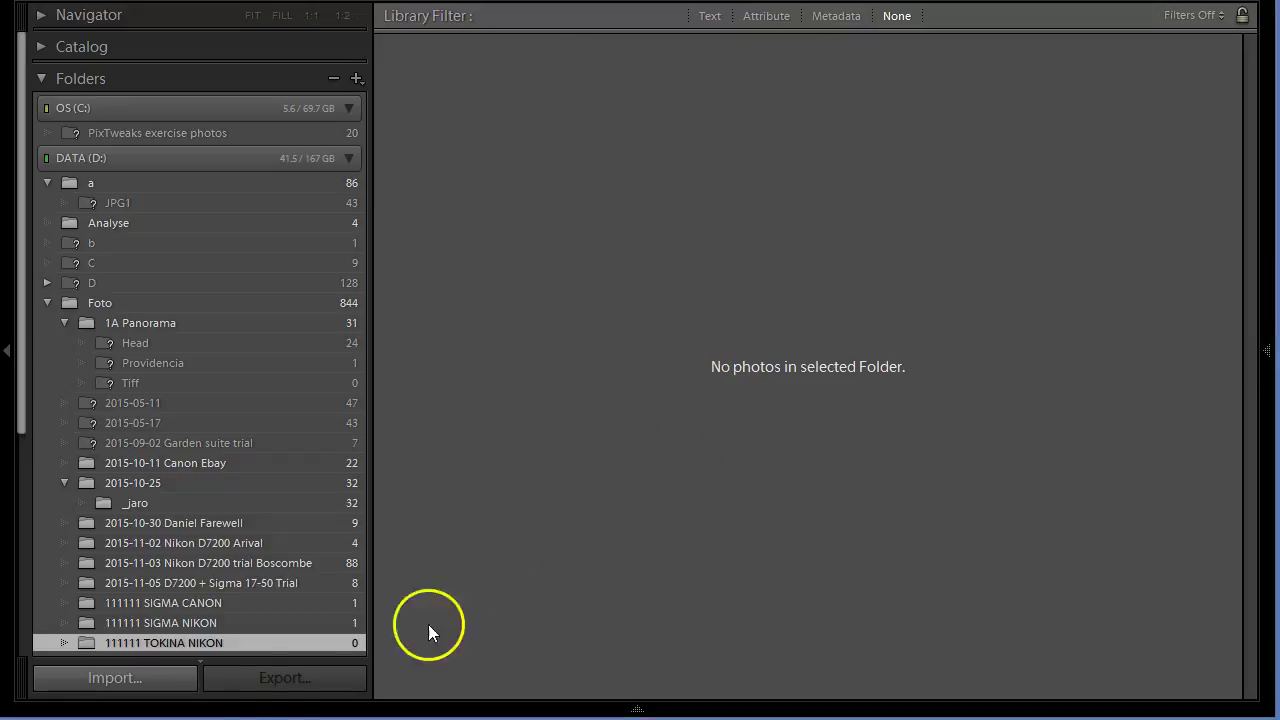
Re-import the photo from the 111111 TOKINA NIKON folder and select its thumbnail.
key("ctrl+shift+i")
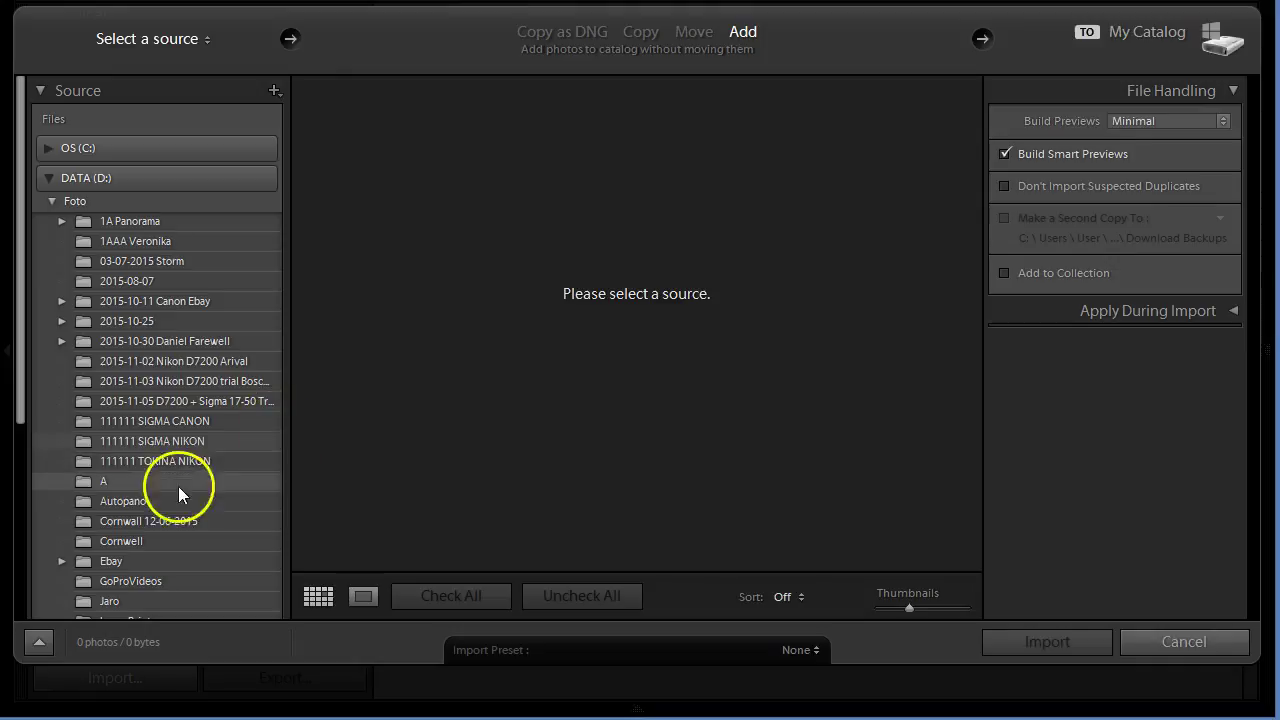
left_click(160, 463)
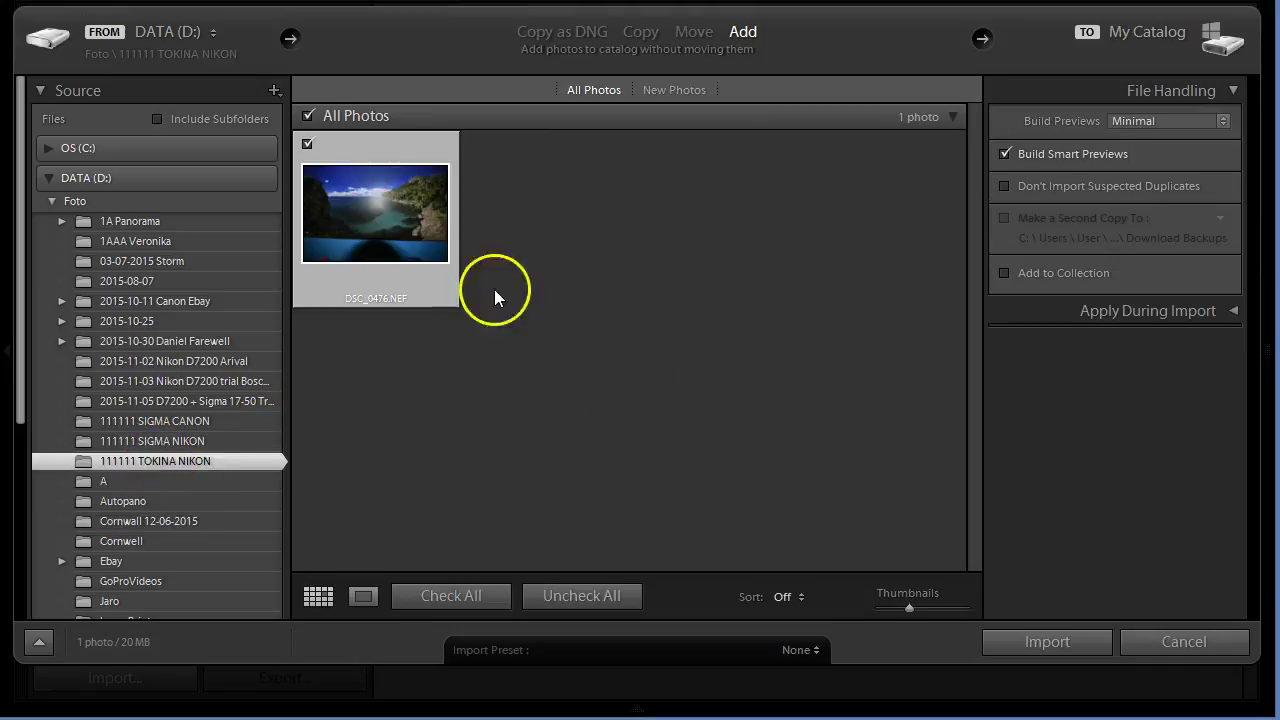
left_click(1084, 637)
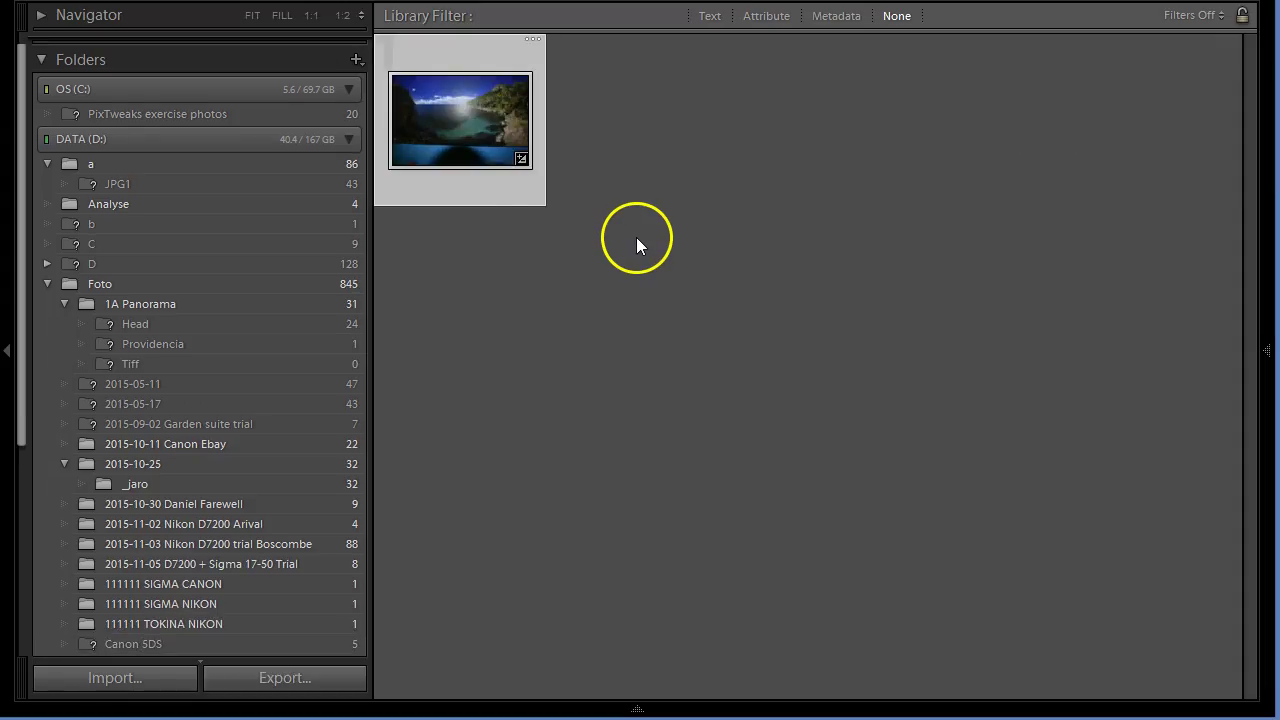
left_click(469, 140)
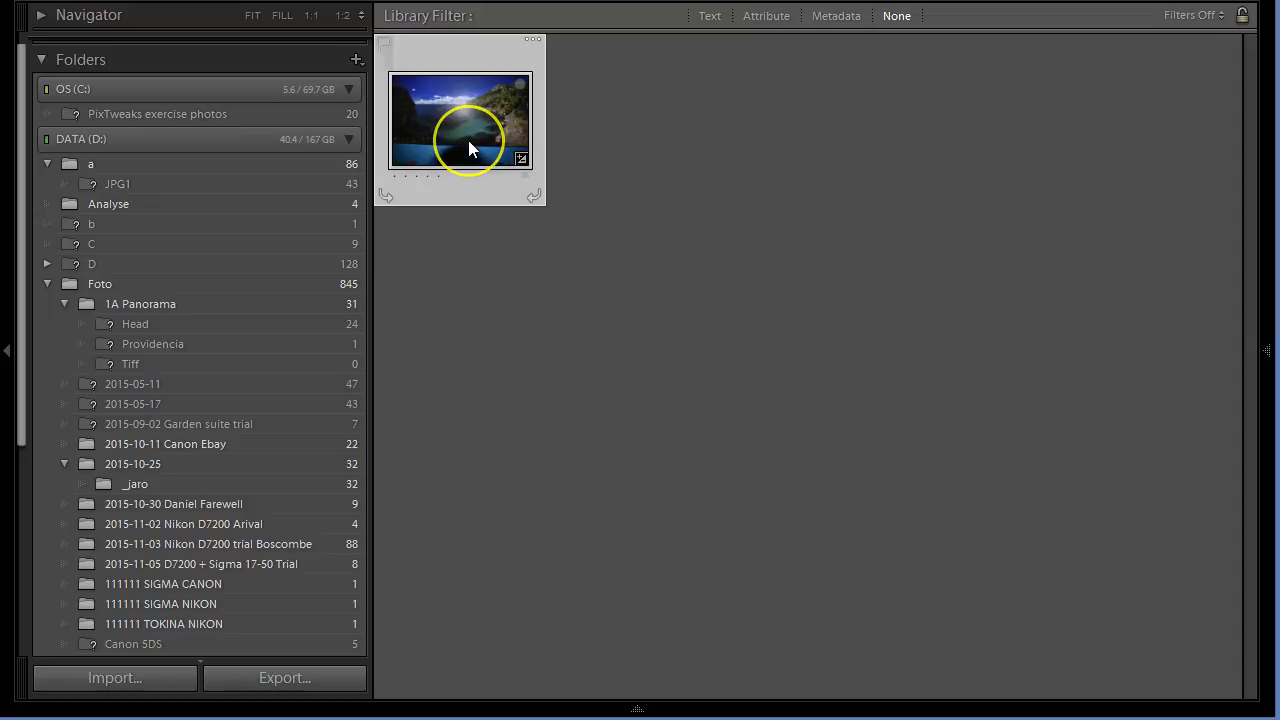
In Develop, switch lens setup to Auto then Default, confirming the Tokina AT-X 116 PRO profile applies.
key("d")
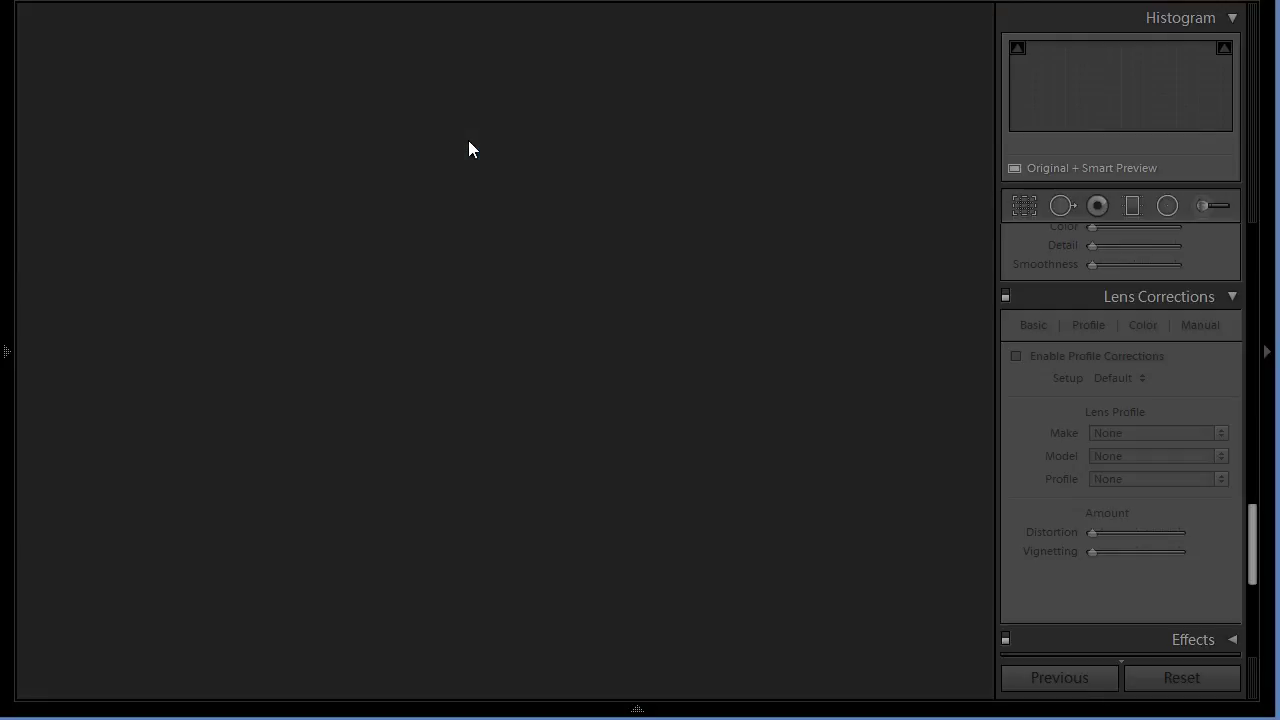
left_click(1145, 360)
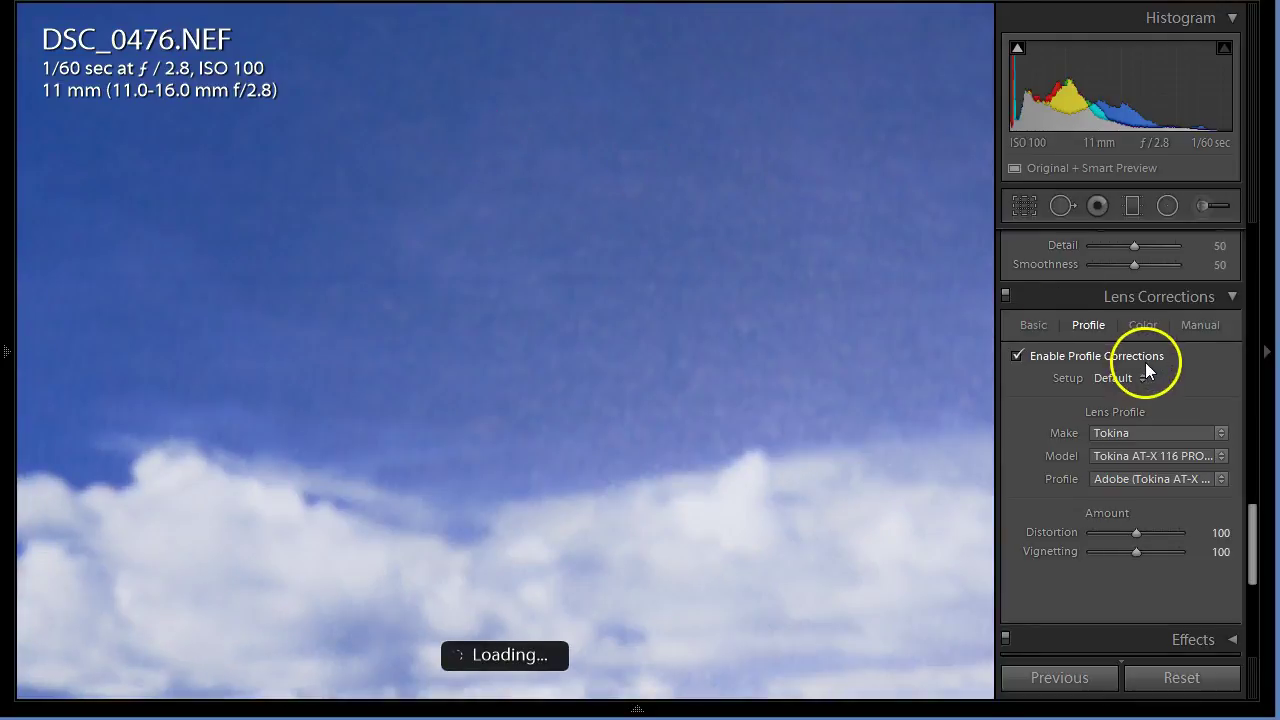
left_click(1103, 375)
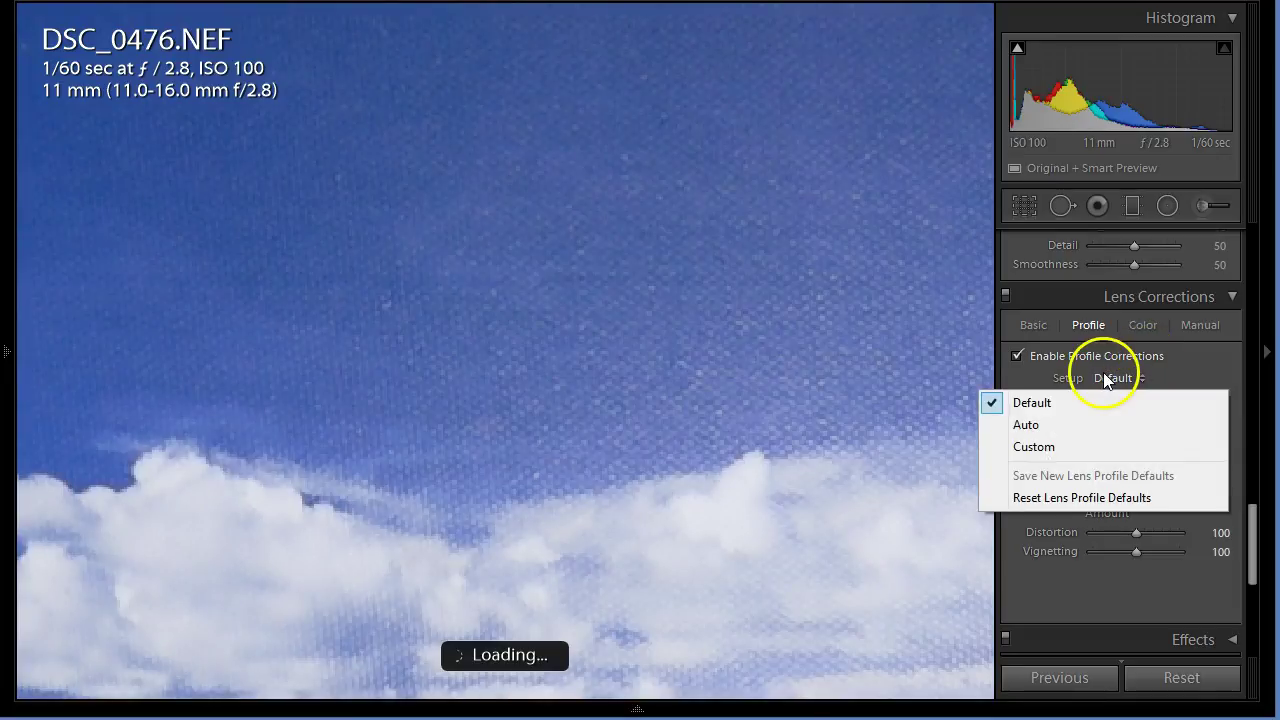
left_click(1072, 427)
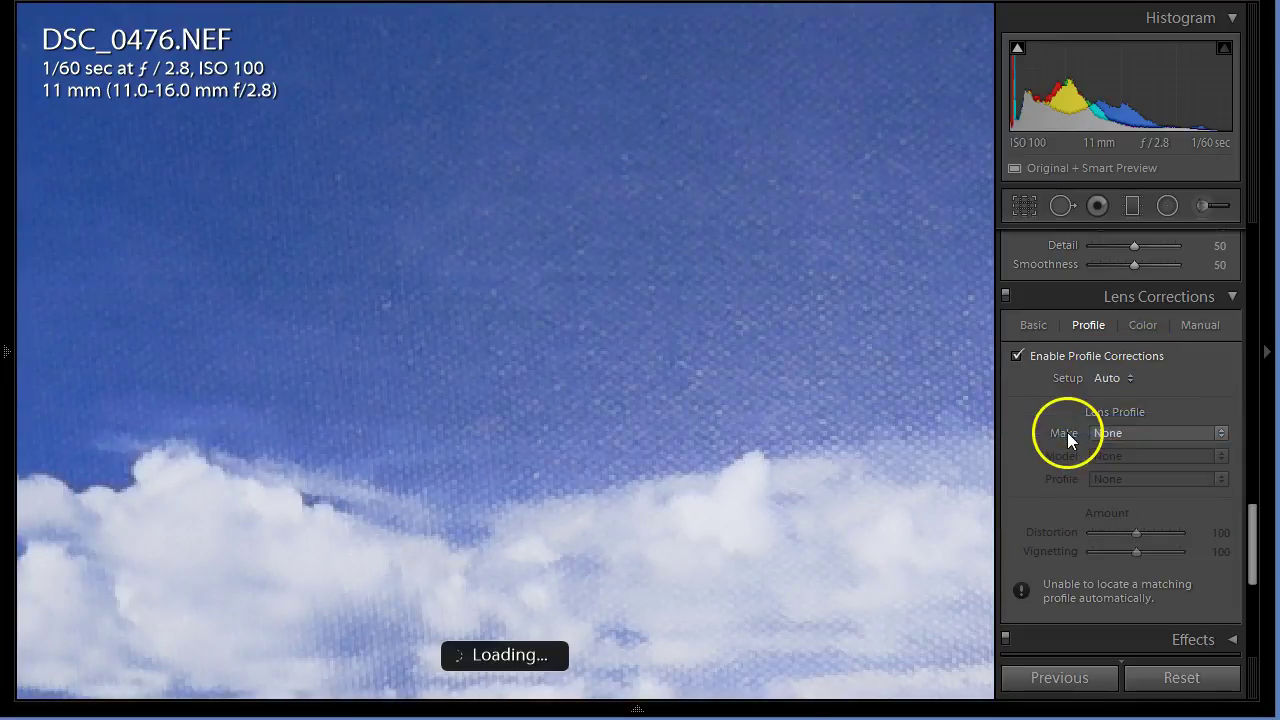
left_click(1095, 378)
left_click(1018, 406)
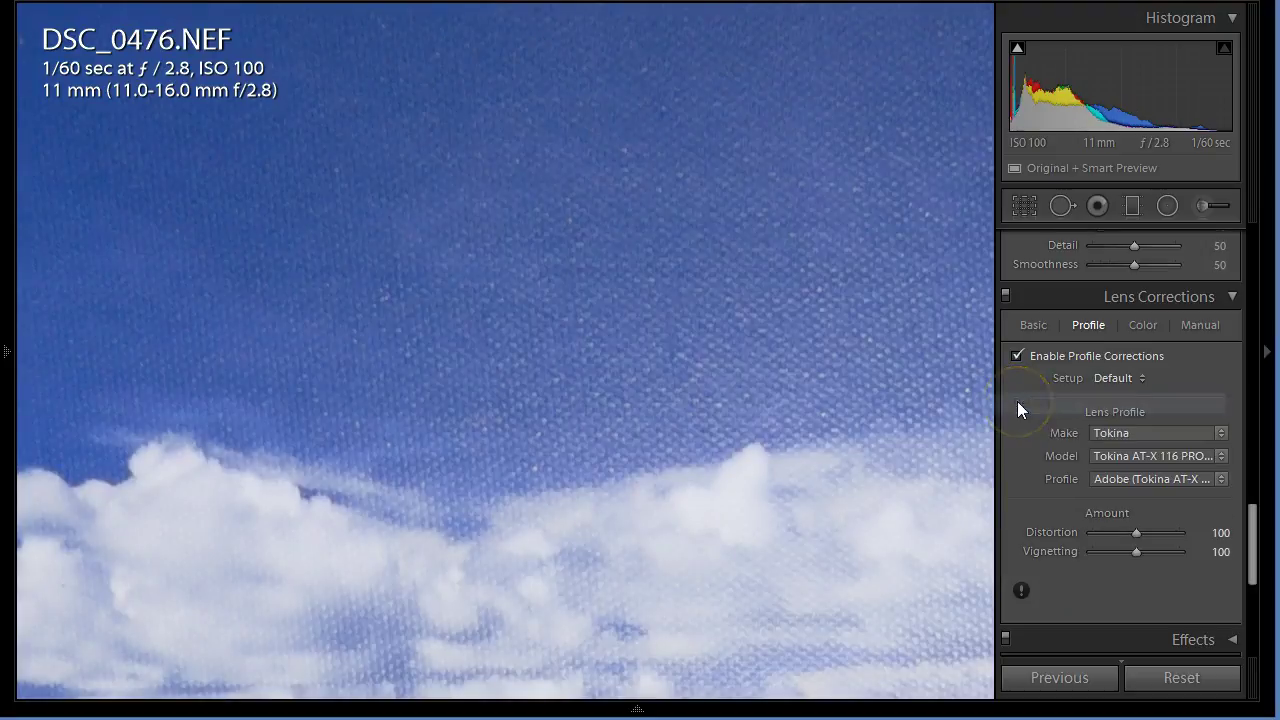
left_click(1117, 433)
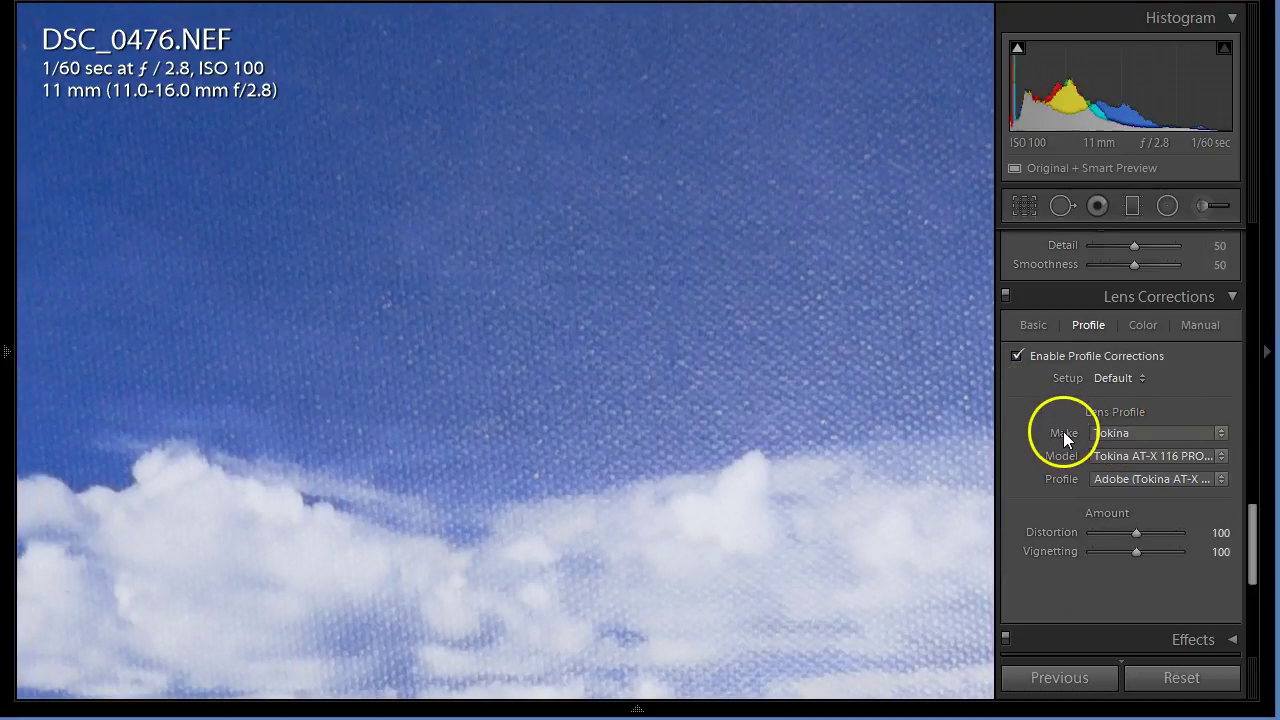